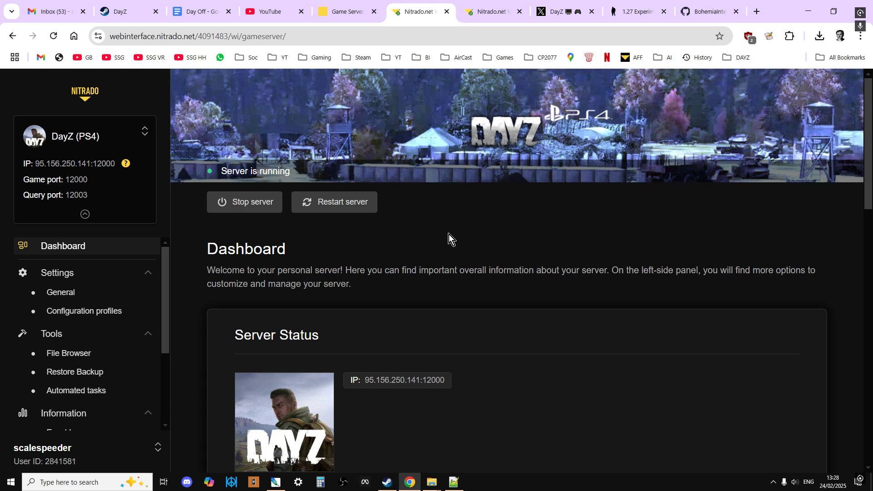
# Step: Glance at the DayZ profile on X, then review the DayZ server dashboard
pyautogui.click(563, 16)
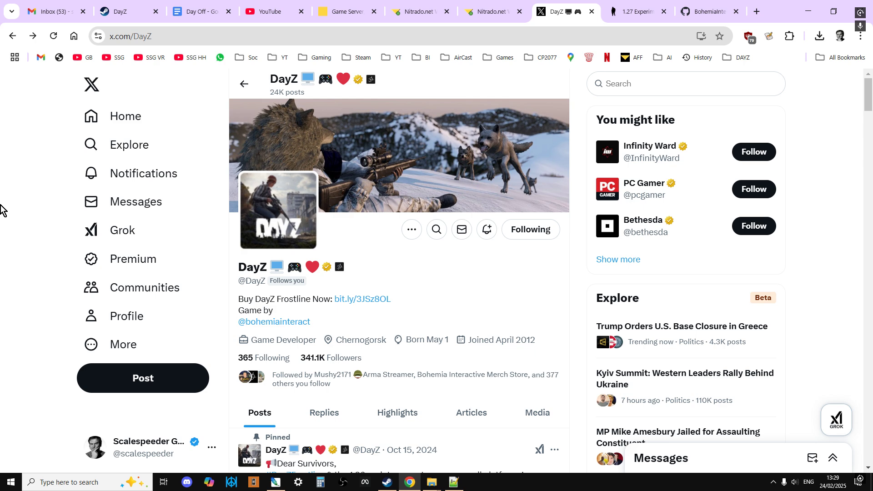
pyautogui.click(415, 13)
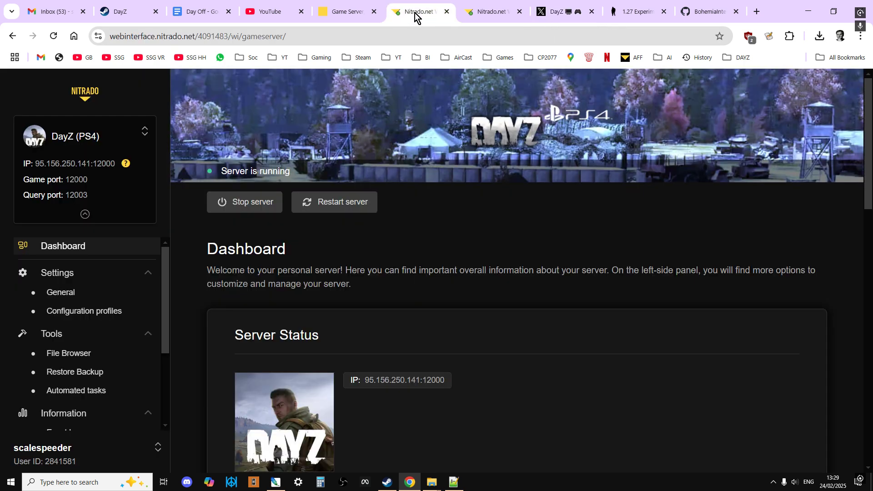
pyautogui.click(350, 14)
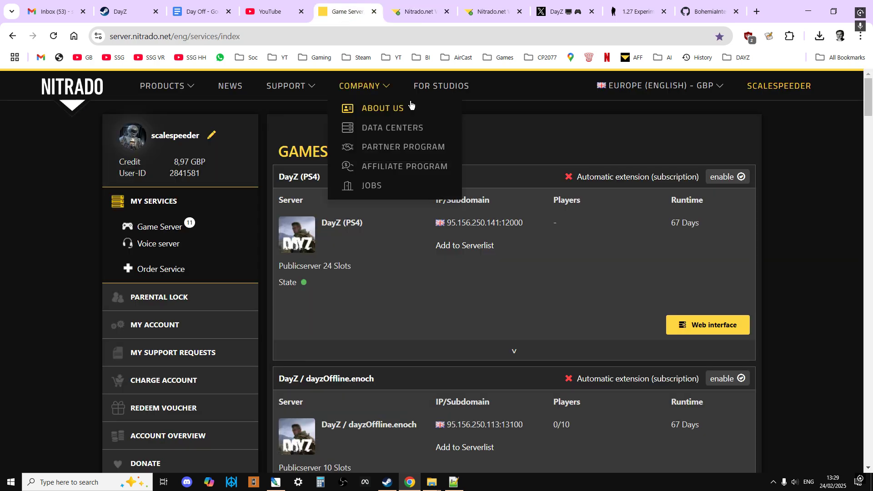
pyautogui.click(416, 13)
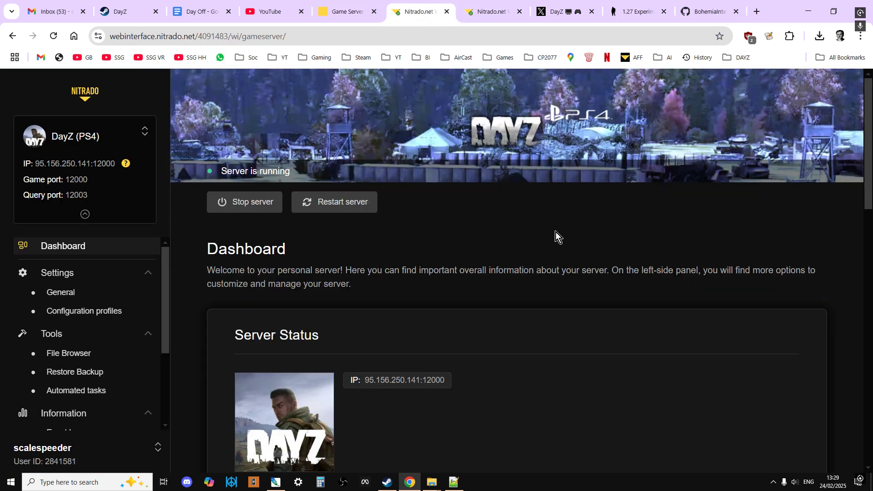
pyautogui.scroll(-2, 565, 237)
pyautogui.scroll(-1, 565, 237)
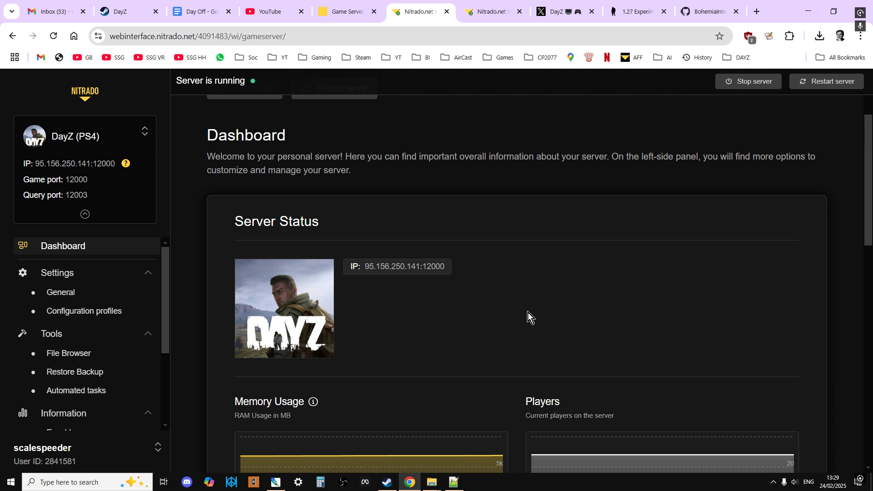
pyautogui.scroll(1, 486, 309)
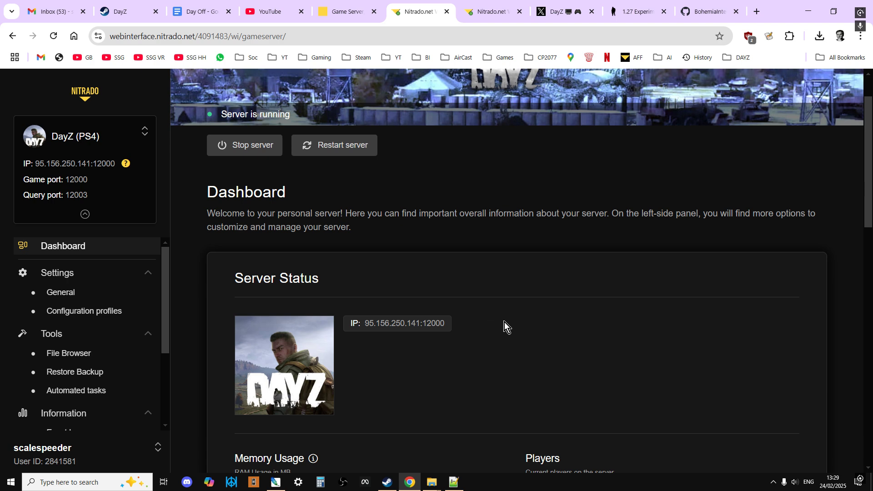
pyautogui.scroll(-1, 504, 322)
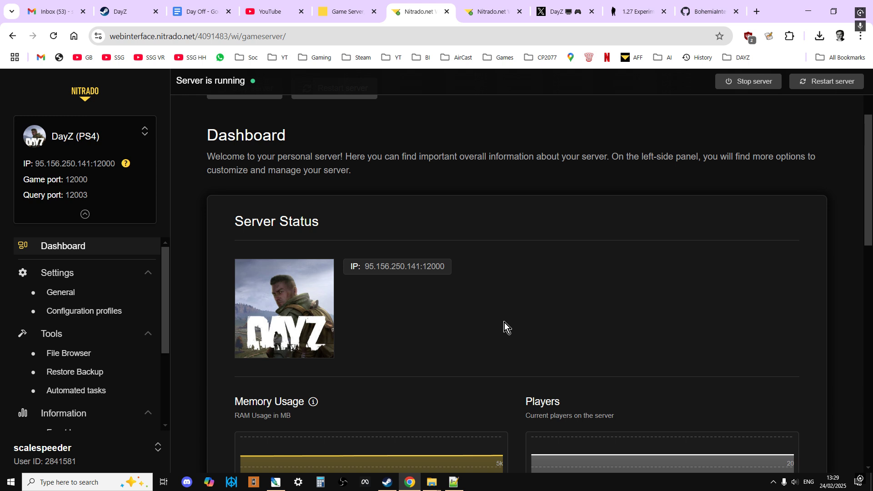
pyautogui.scroll(-1, 506, 318)
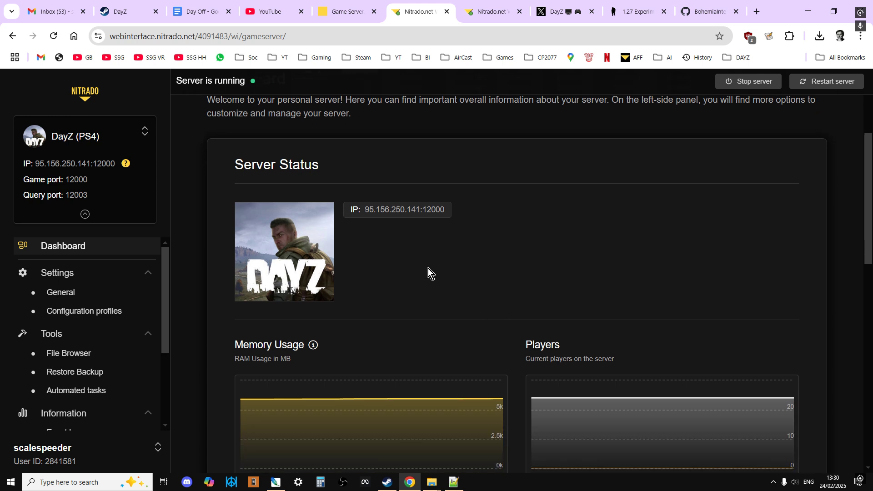
pyautogui.scroll(1, 426, 269)
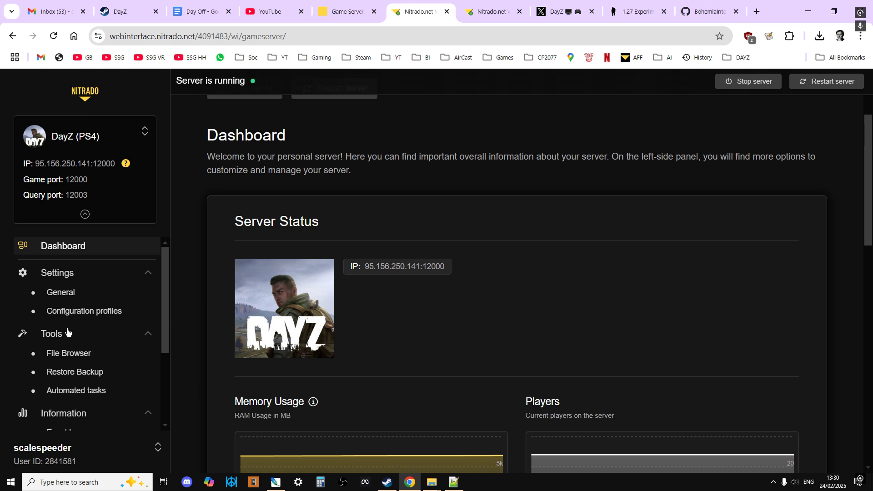
# Step: Browse the server files to dayzps_missions > dayzOffline.chernarusplus > db
pyautogui.click(70, 354)
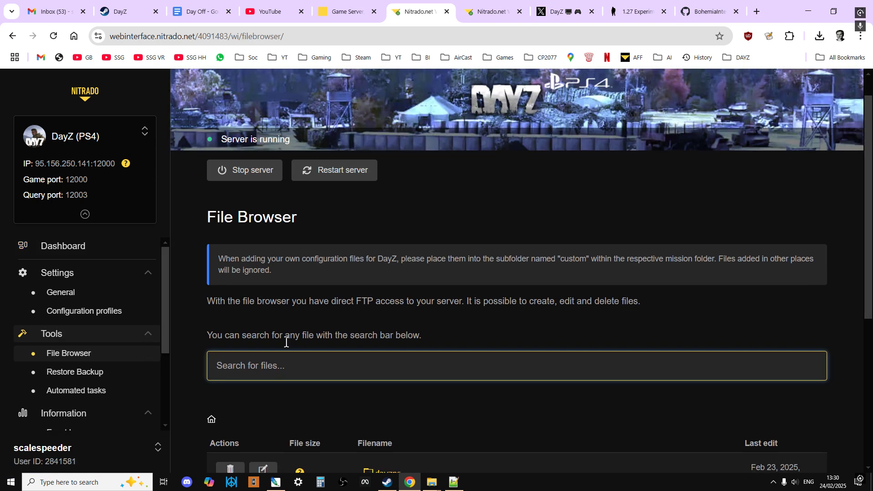
pyautogui.scroll(-2, 410, 300)
pyautogui.scroll(-1, 410, 302)
pyautogui.click(415, 323)
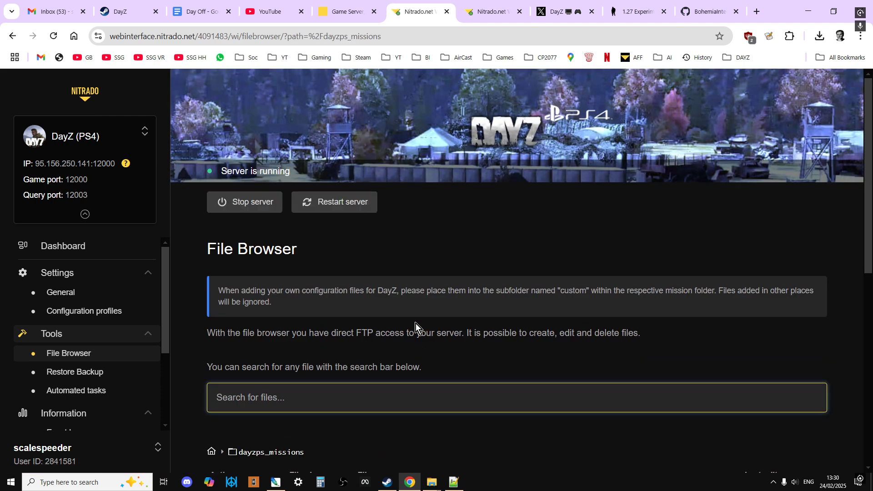
pyautogui.scroll(-2, 416, 323)
pyautogui.scroll(-3, 491, 281)
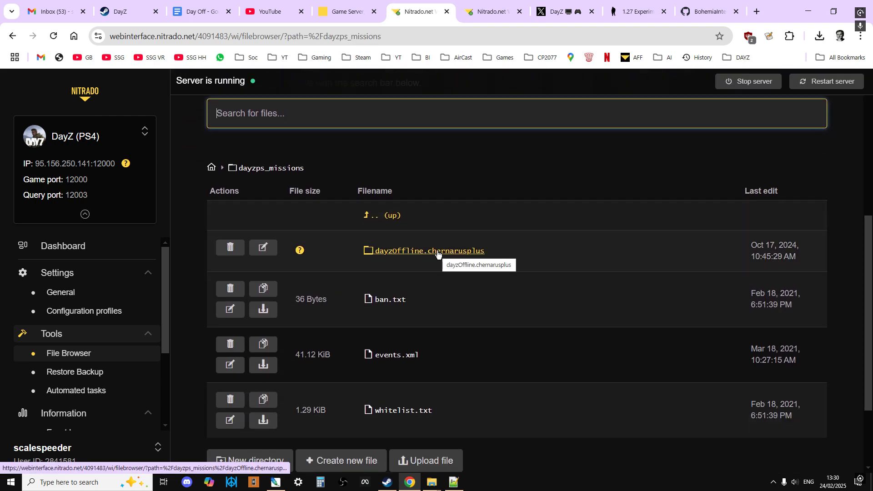
pyautogui.click(437, 251)
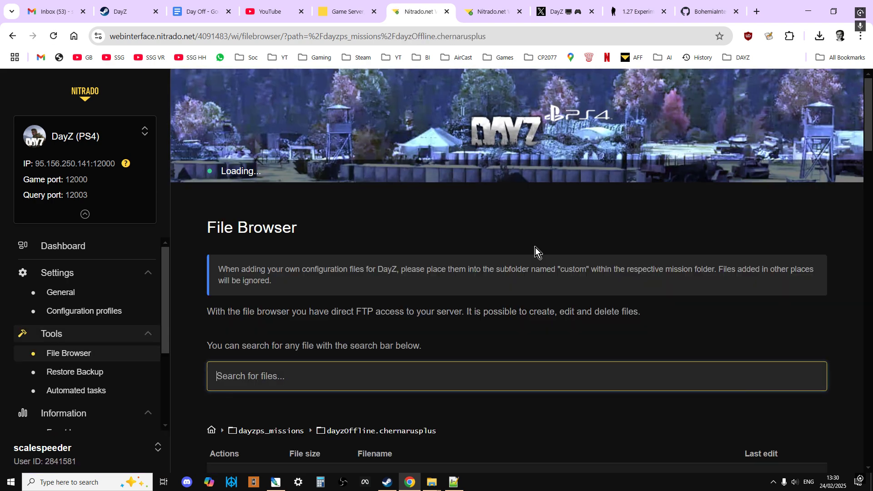
pyautogui.scroll(-6, 578, 261)
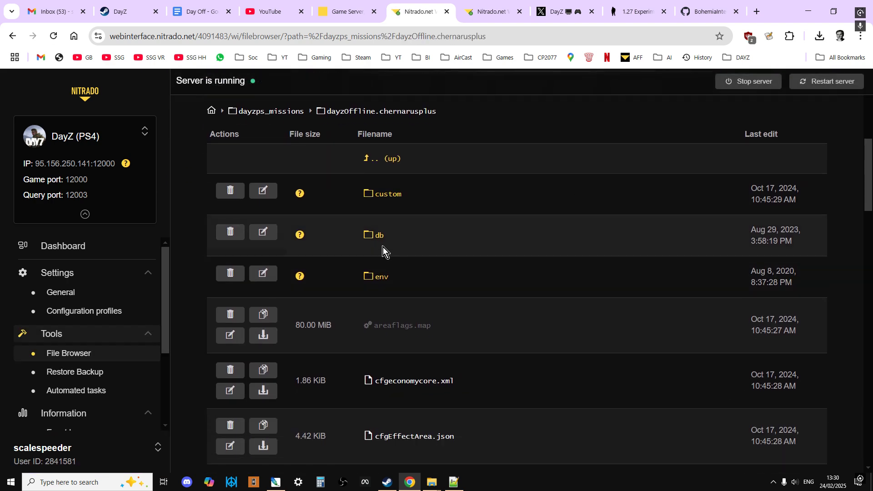
pyautogui.click(380, 235)
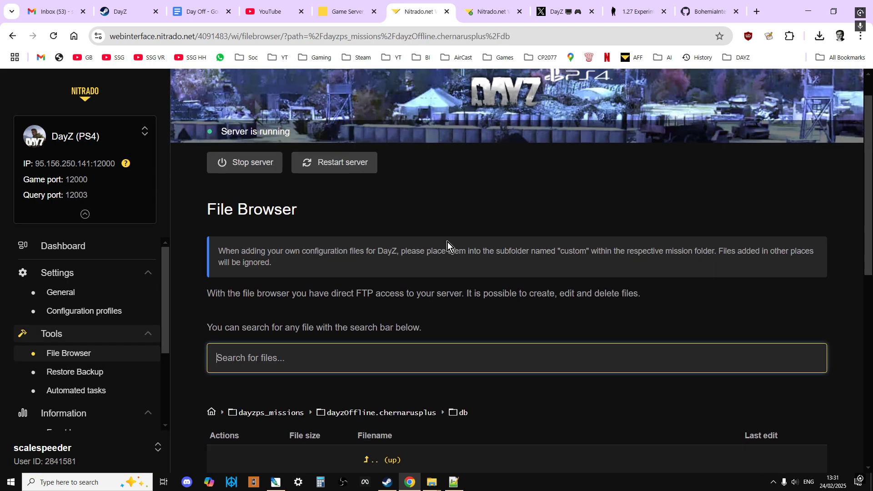
pyautogui.scroll(-8, 448, 242)
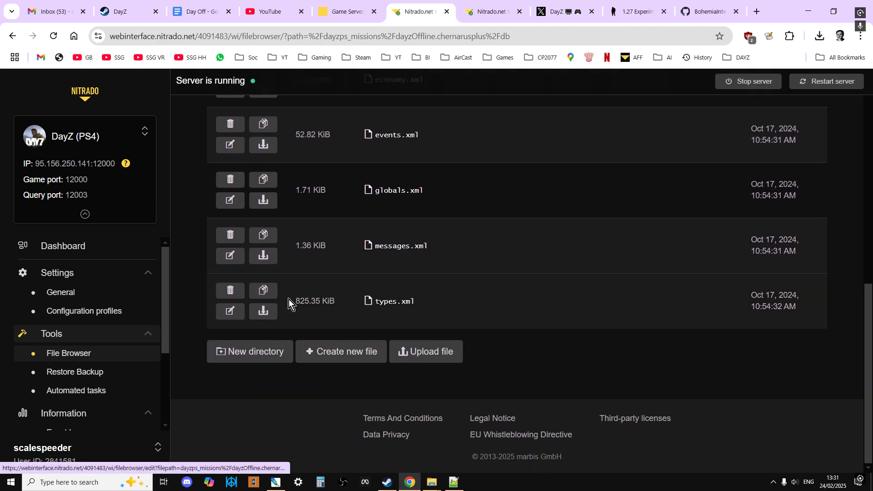
# Step: Download types.xml and open the downloaded types (1).xml in Notepad++
pyautogui.click(264, 312)
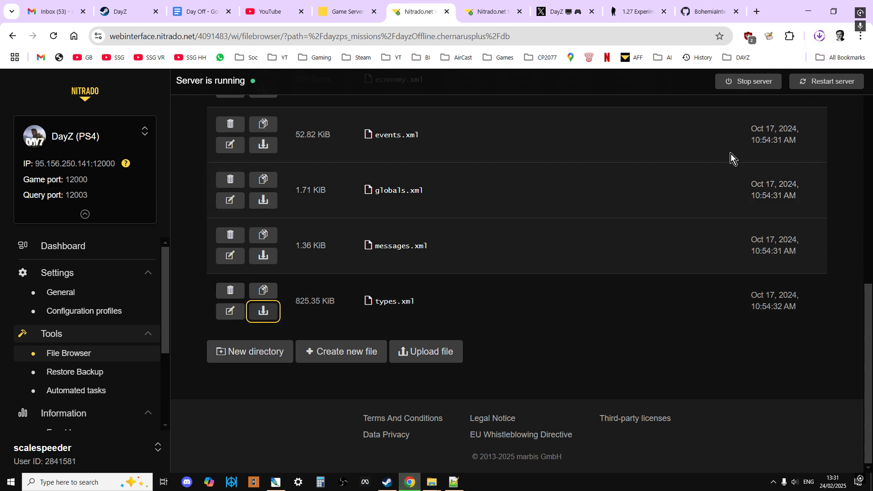
pyautogui.click(820, 36)
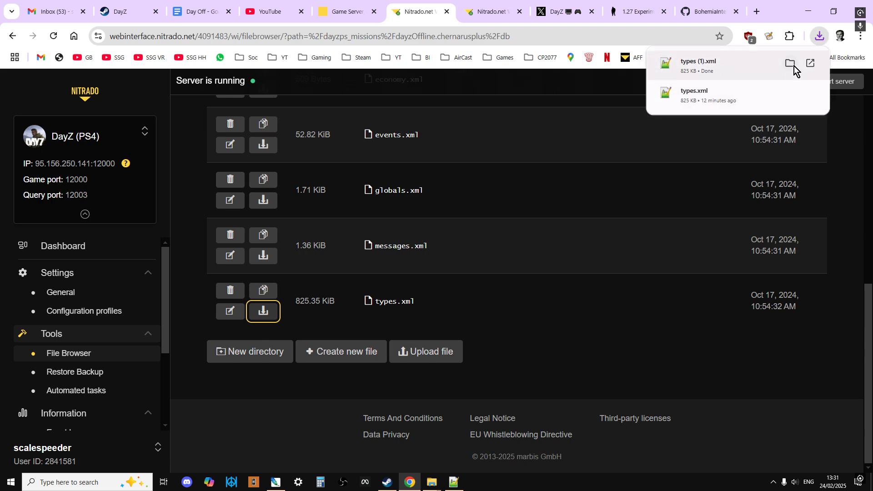
pyautogui.click(792, 64)
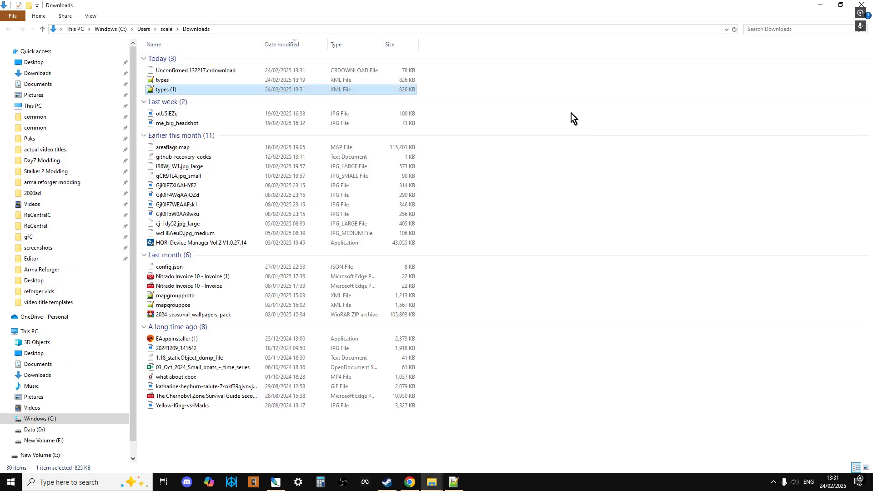
pyautogui.rightClick(196, 91)
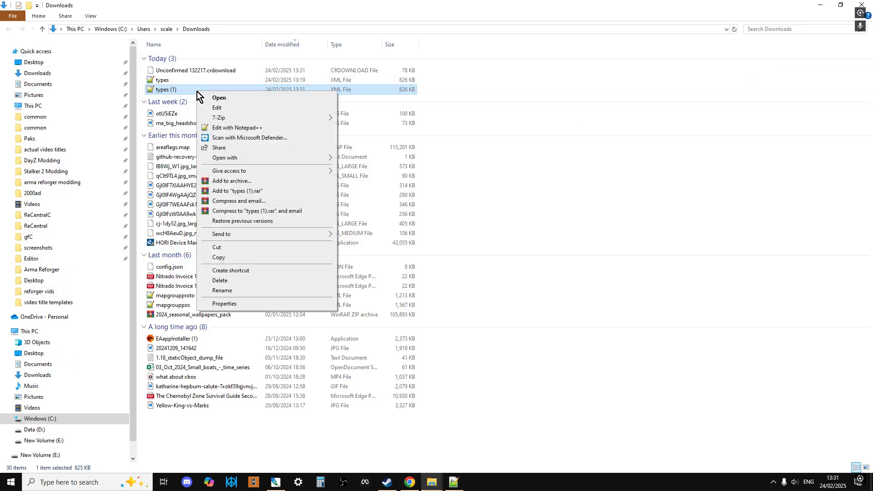
pyautogui.click(246, 128)
# Step: Search types (1).xml for 'svd' and jump to the SVD entry on line 17098
pyautogui.click(337, 122)
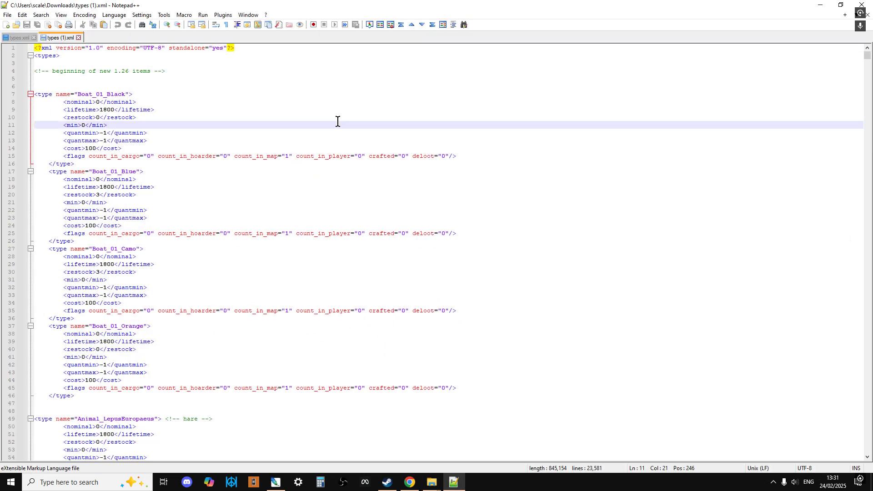
pyautogui.hotkey('ctrl', 'f')
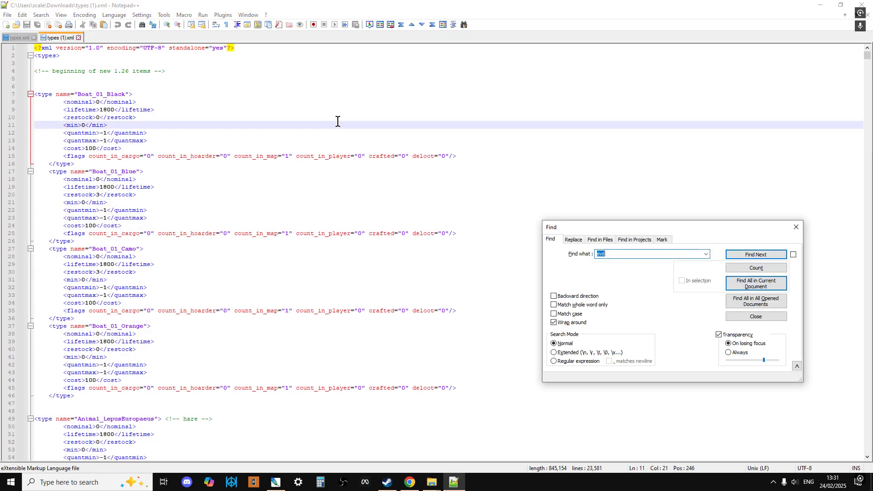
pyautogui.write('sv')
pyautogui.click(783, 284)
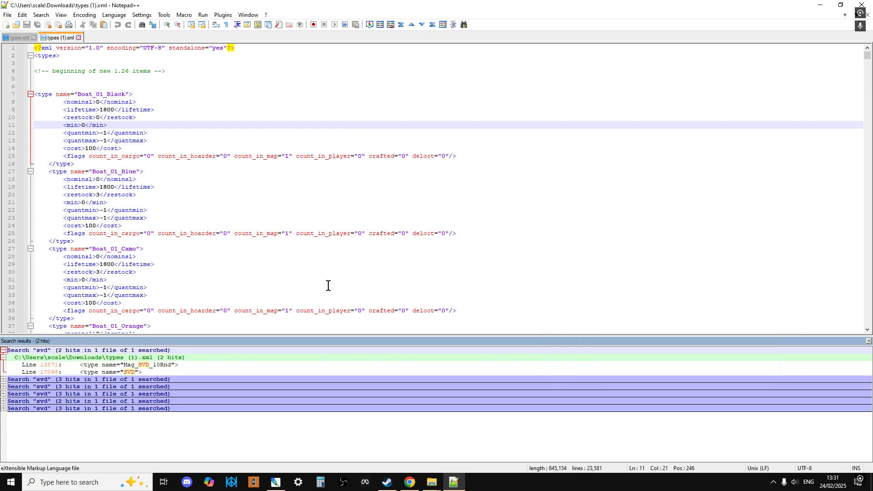
pyautogui.doubleClick(127, 372)
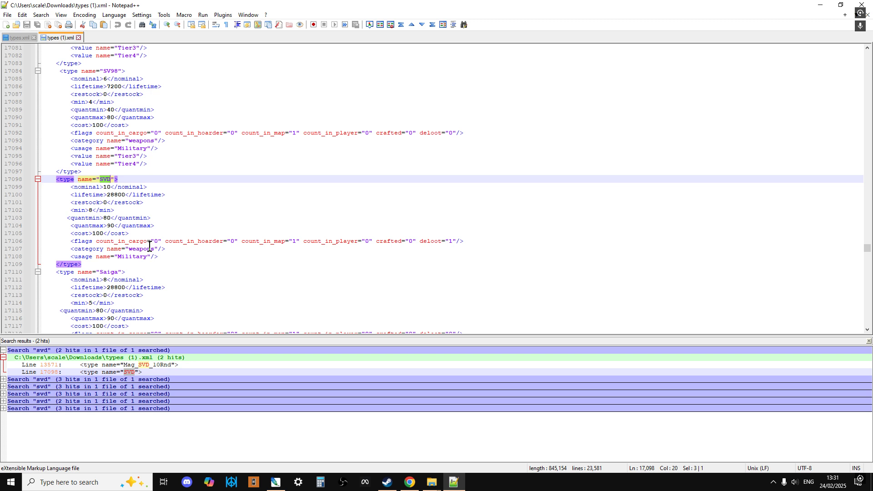
pyautogui.click(161, 180)
pyautogui.click(130, 264)
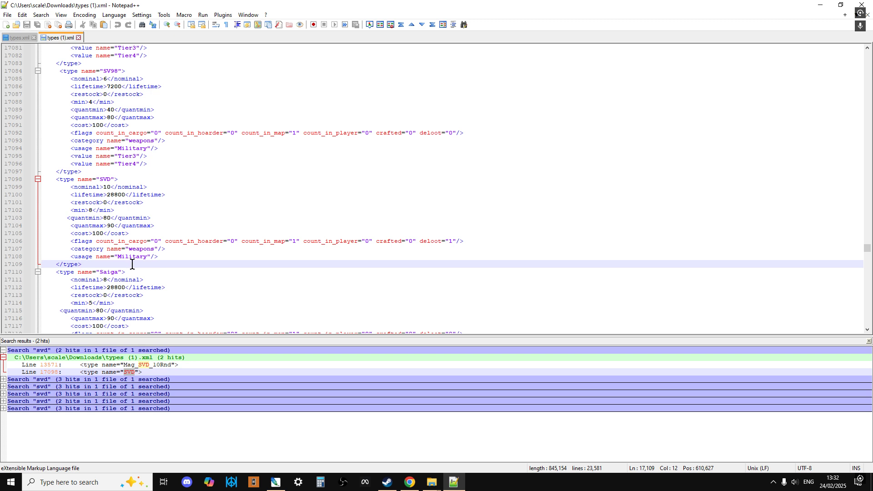
# Step: Launch the DayZ (PS4) server's web interface from the Game Server list and return to its dashboard
pyautogui.click(413, 487)
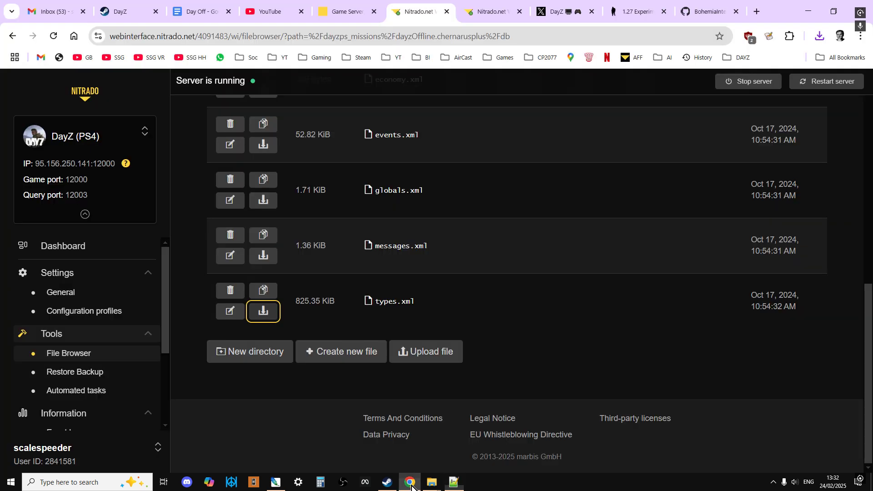
pyautogui.scroll(8, 372, 282)
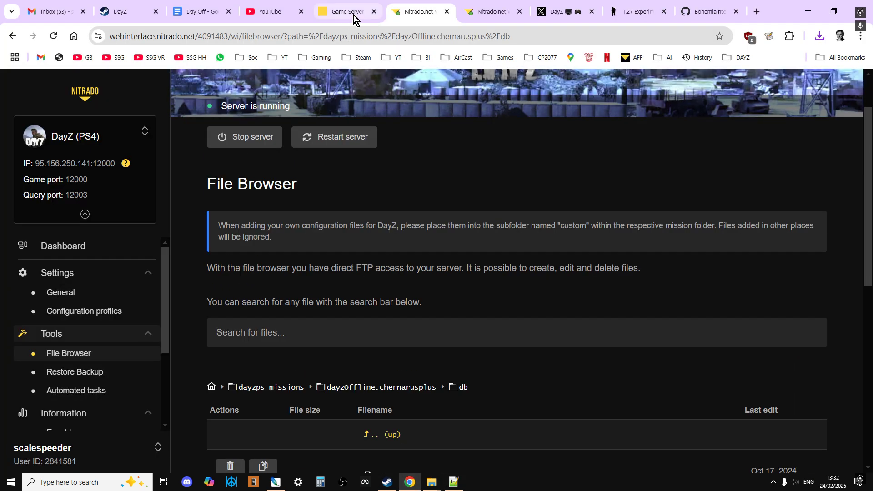
pyautogui.click(354, 16)
pyautogui.click(708, 348)
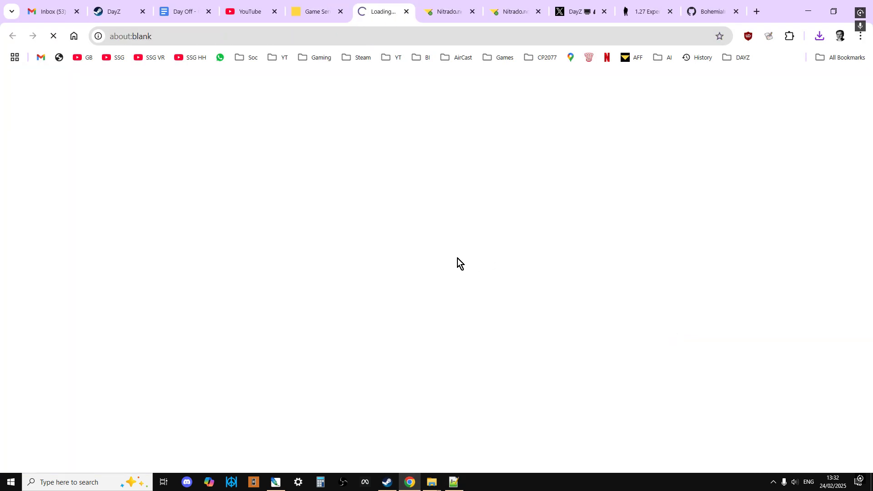
pyautogui.scroll(-4, 458, 258)
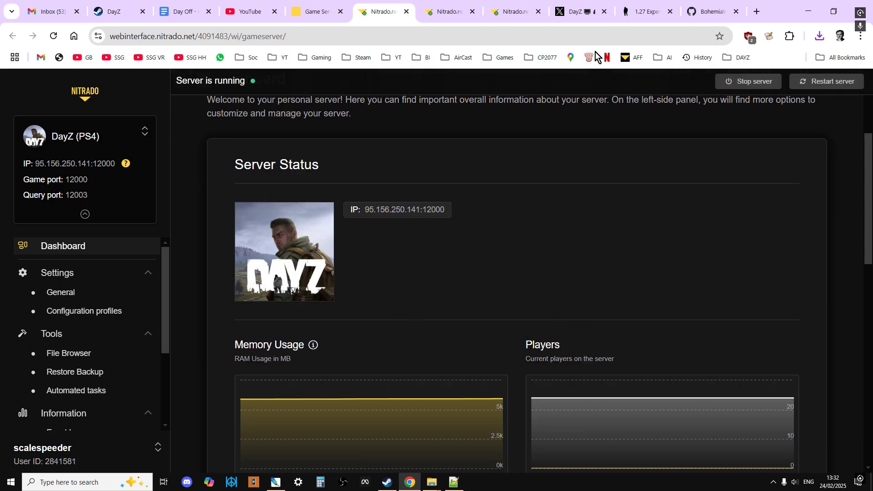
pyautogui.click(577, 15)
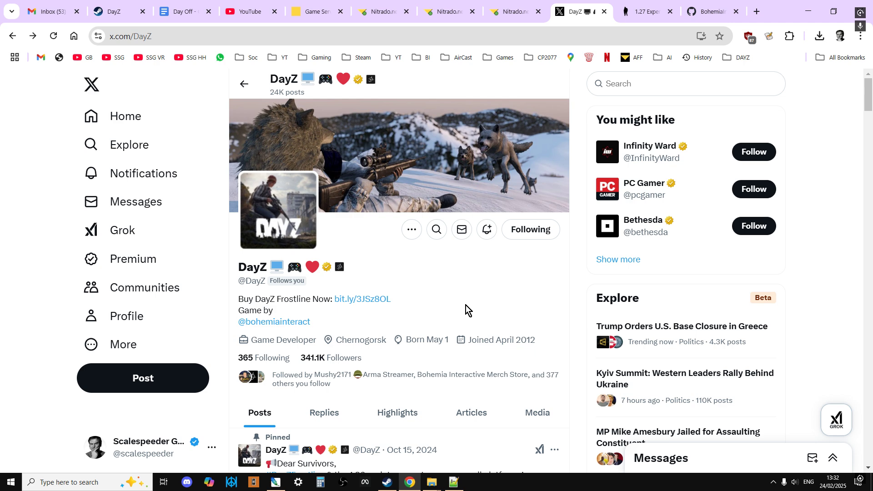
pyautogui.click(501, 11)
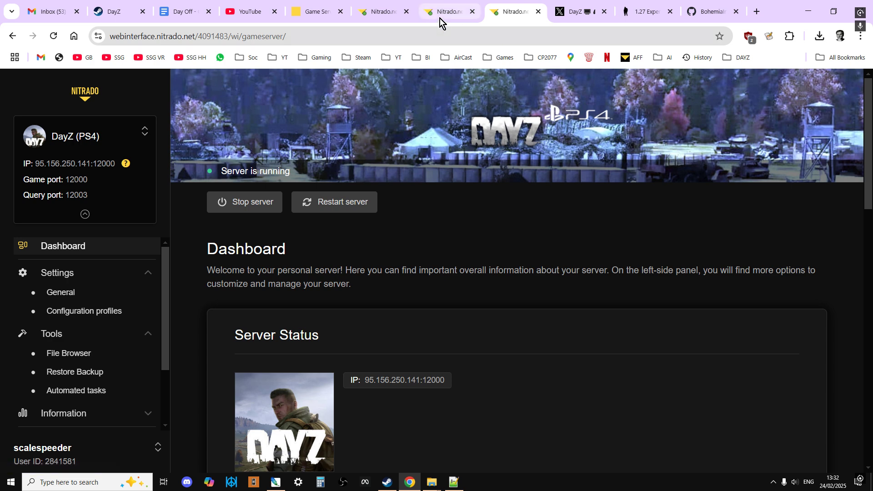
# Step: Scroll past the server dashboard and switch to the 1.27 experimental release page
pyautogui.scroll(-3, 376, 244)
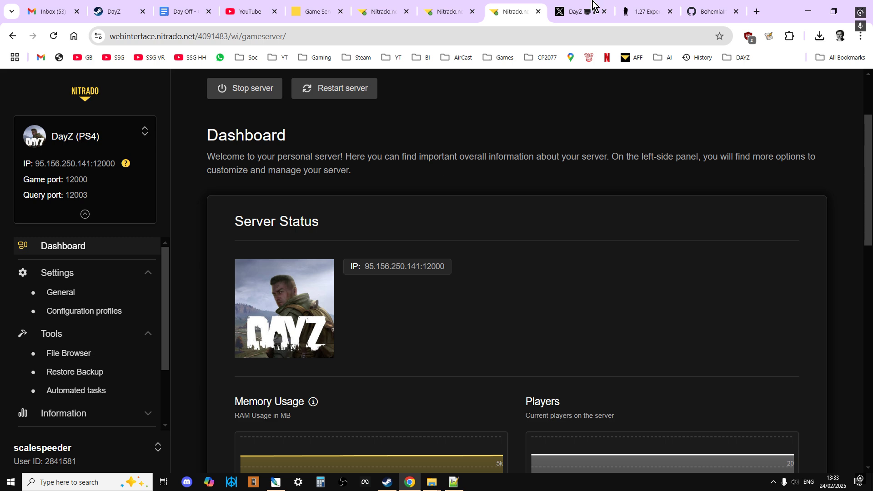
pyautogui.click(640, 12)
pyautogui.click(691, 15)
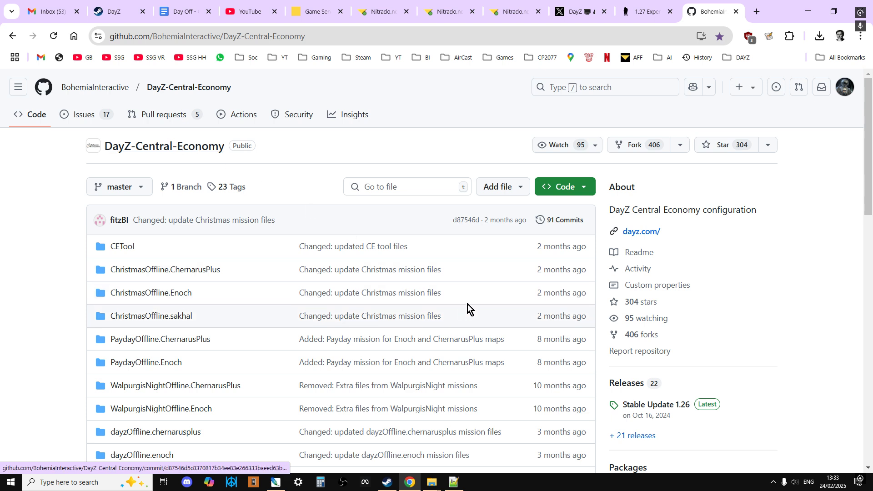
pyautogui.scroll(-2, 469, 257)
pyautogui.scroll(-1, 471, 253)
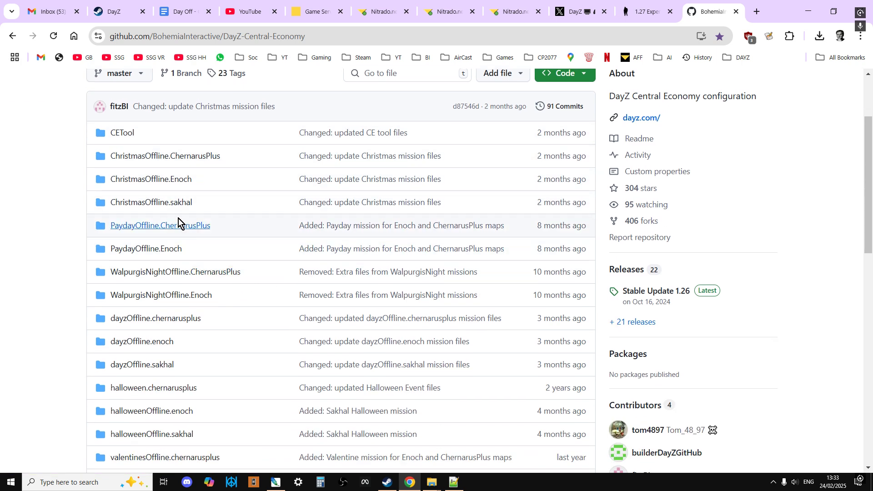
pyautogui.scroll(-5, 204, 200)
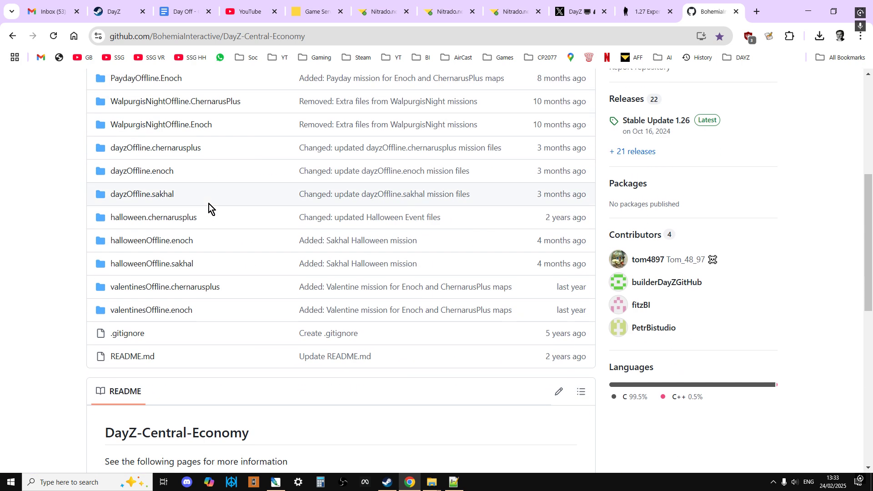
pyautogui.scroll(2, 177, 329)
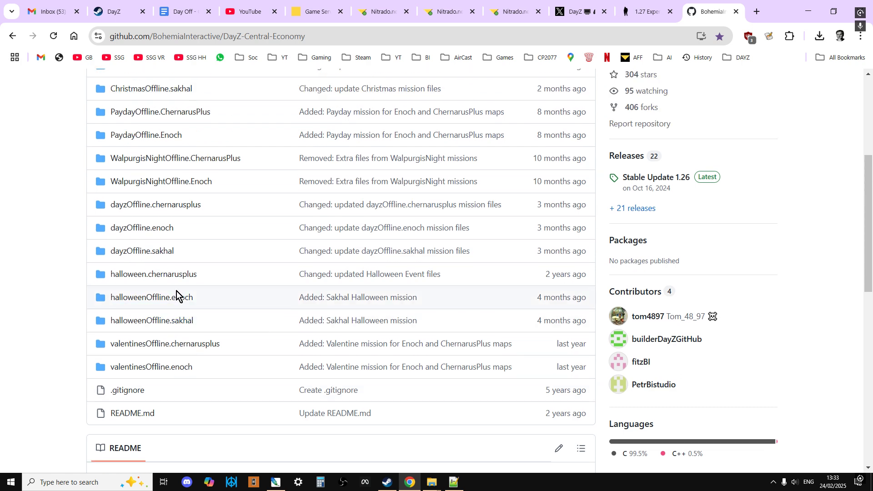
pyautogui.click(183, 204)
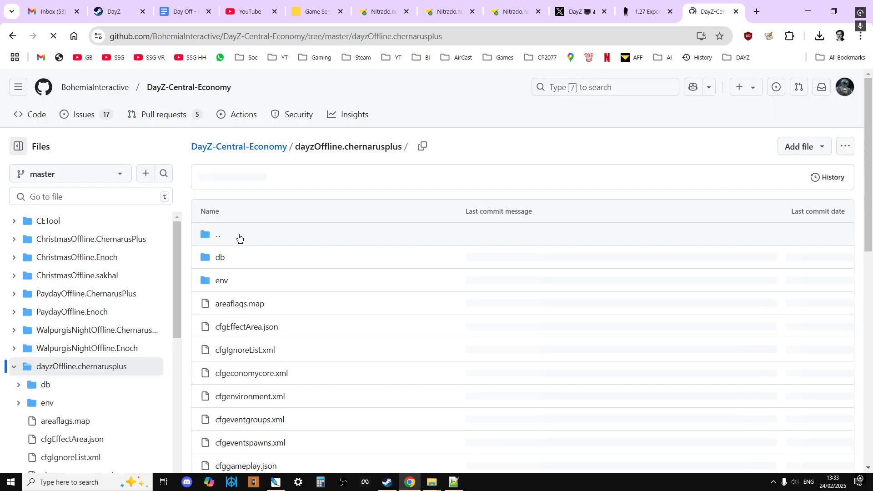
pyautogui.click(218, 203)
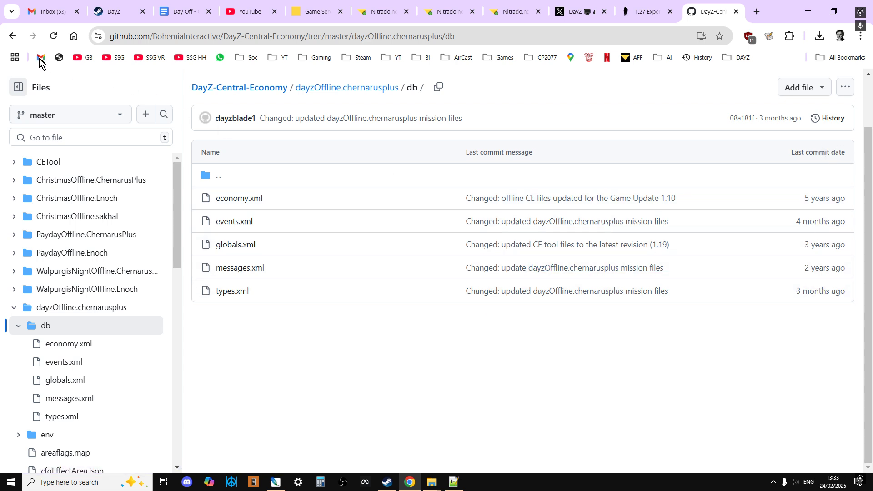
pyautogui.click(12, 37)
pyautogui.click(11, 37)
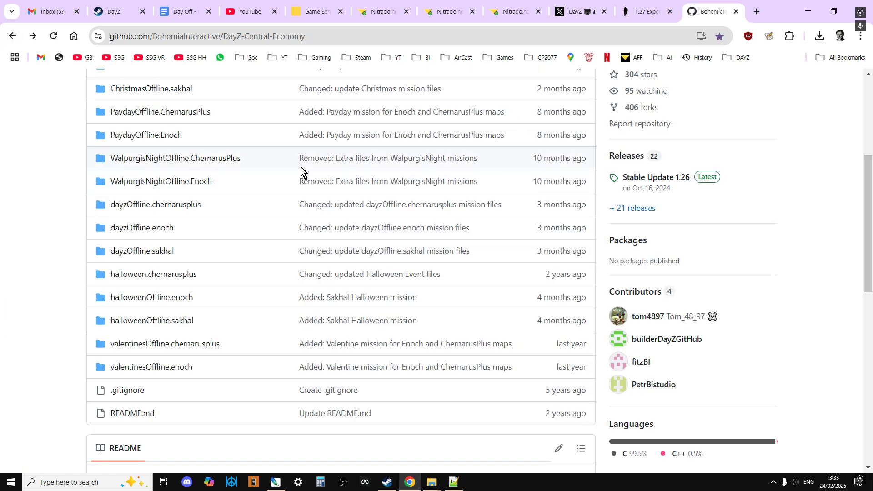
pyautogui.click(392, 487)
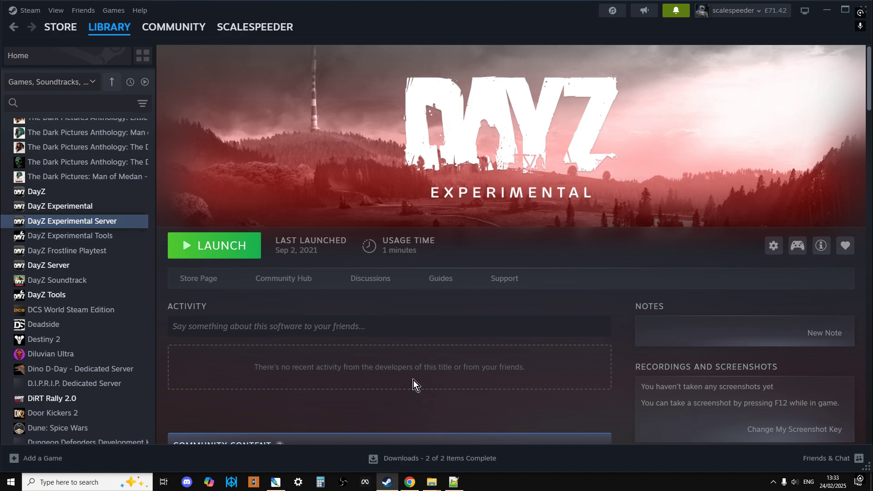
pyautogui.click(412, 483)
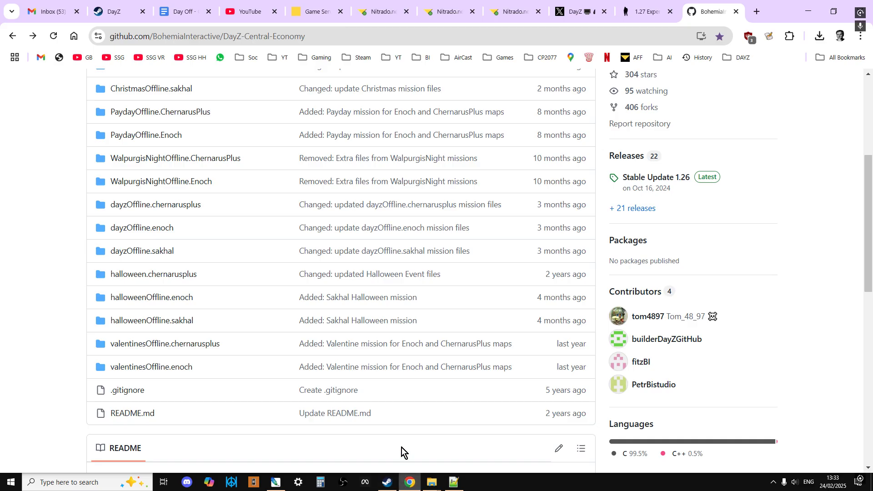
# Step: Bring up the DayZ (PS4) server's General settings and scroll down to Reset Mission-xml to default
pyautogui.click(502, 14)
pyautogui.click(456, 13)
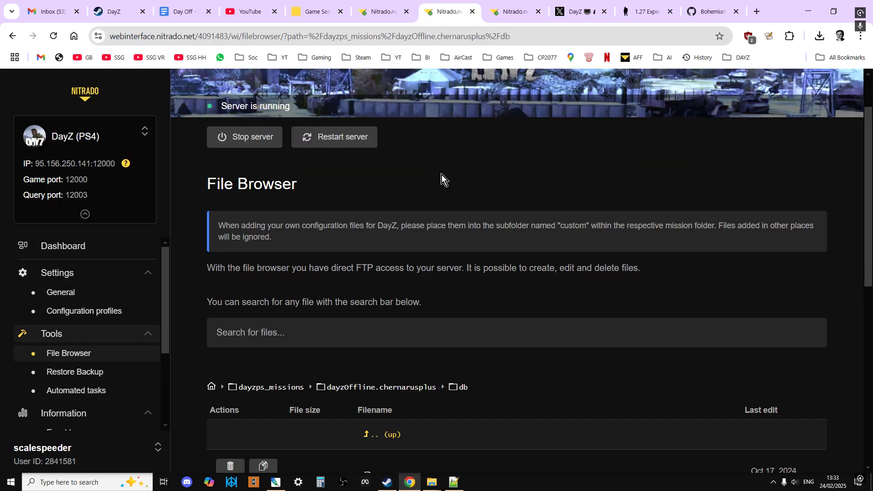
pyautogui.click(392, 12)
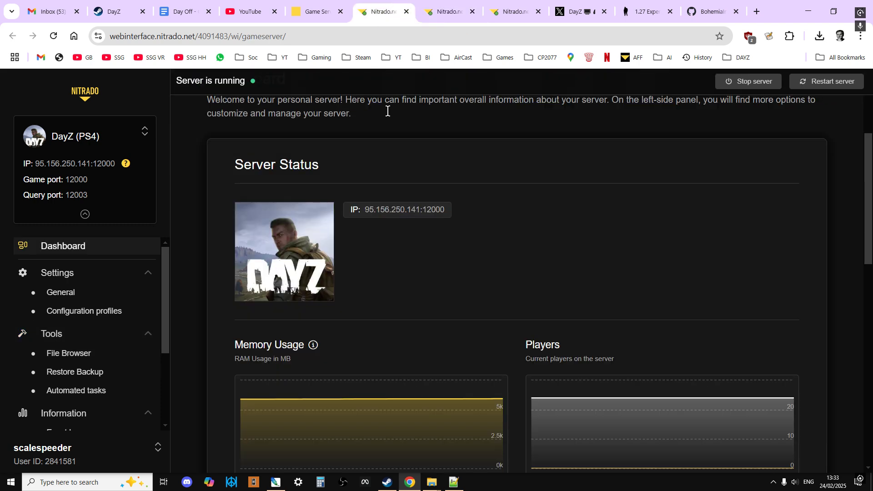
pyautogui.scroll(-2, 309, 214)
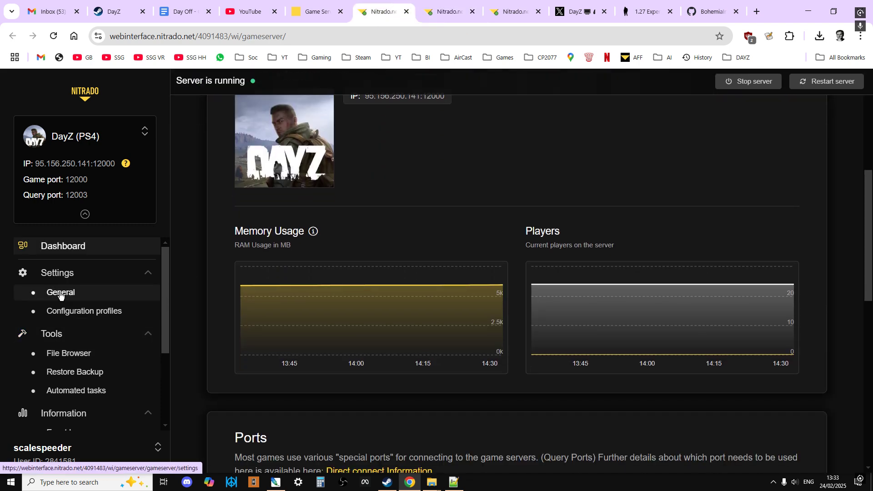
pyautogui.click(59, 293)
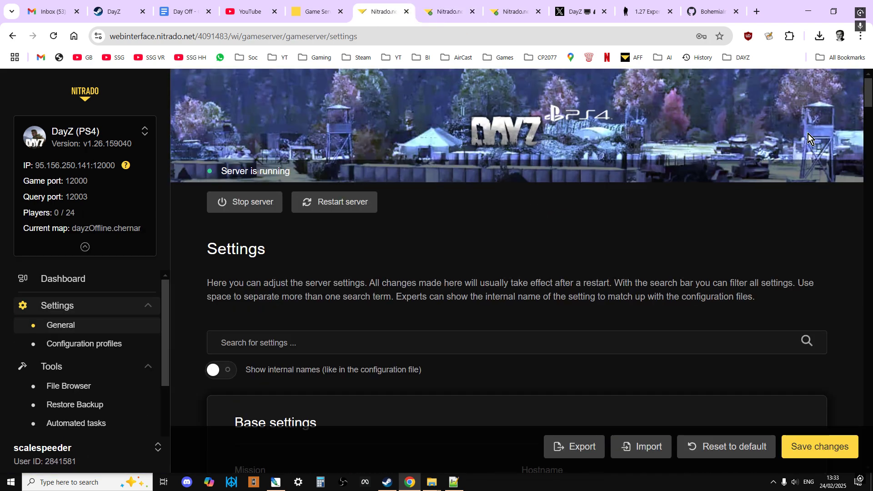
pyautogui.scroll(-2, 868, 98)
pyautogui.scroll(-4, 698, 178)
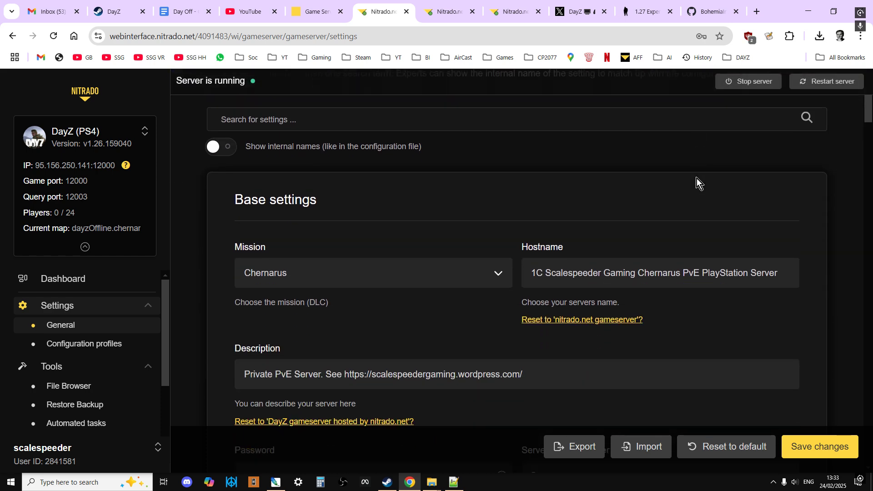
pyautogui.scroll(-8, 694, 181)
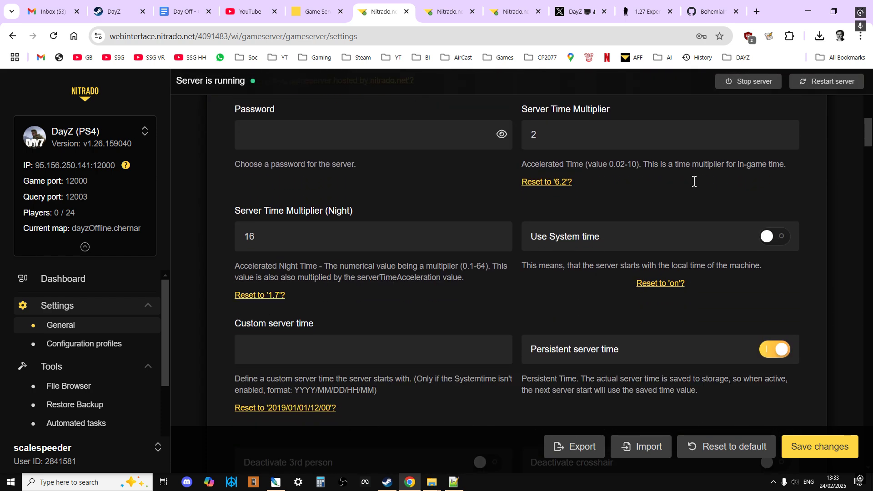
pyautogui.scroll(-1, 695, 181)
pyautogui.scroll(-3, 692, 185)
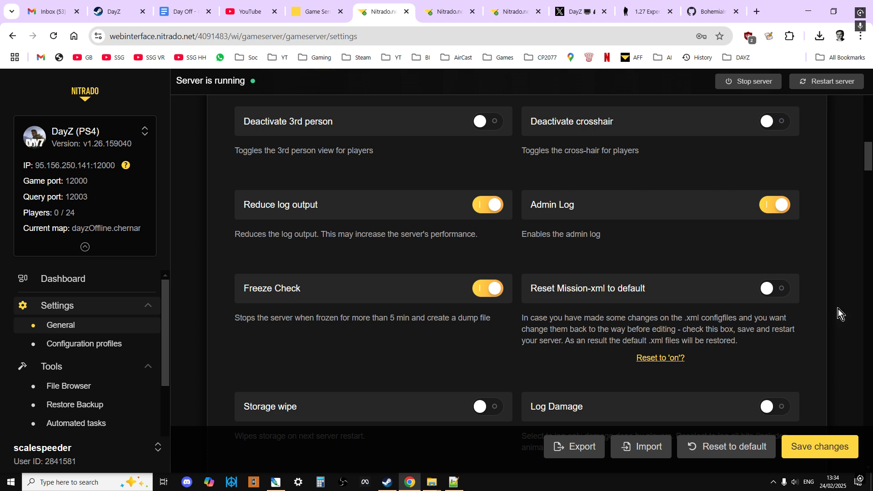
# Step: Turn Reset Mission-xml to default on, then switch it back off
pyautogui.click(789, 294)
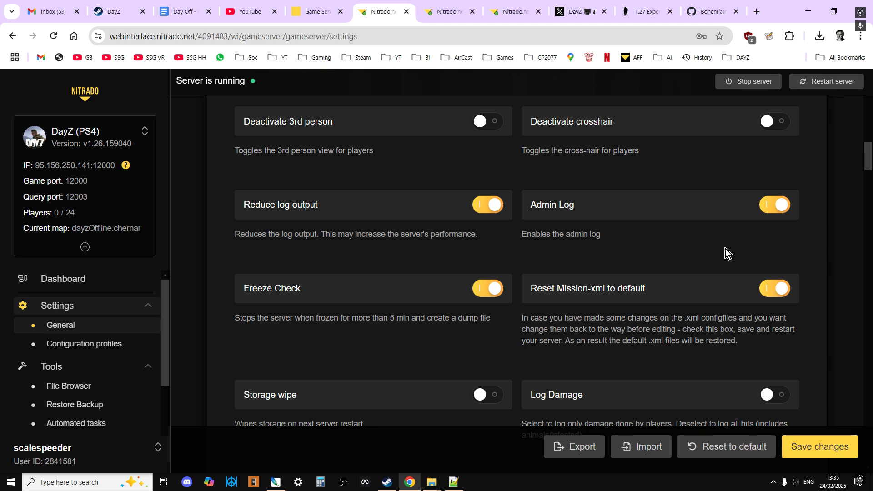
pyautogui.click(763, 288)
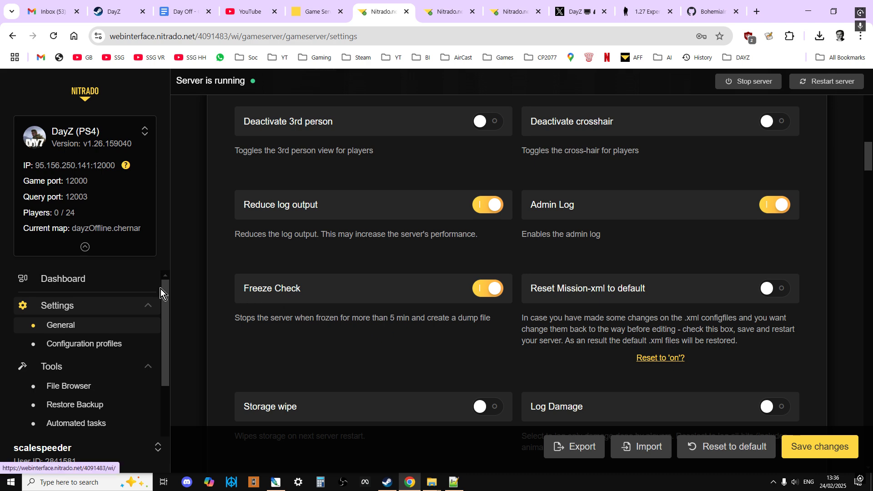
pyautogui.scroll(-1, 106, 337)
# Step: Download the server's types.xml again and show types (2).xml in the Downloads folder
pyautogui.click(71, 334)
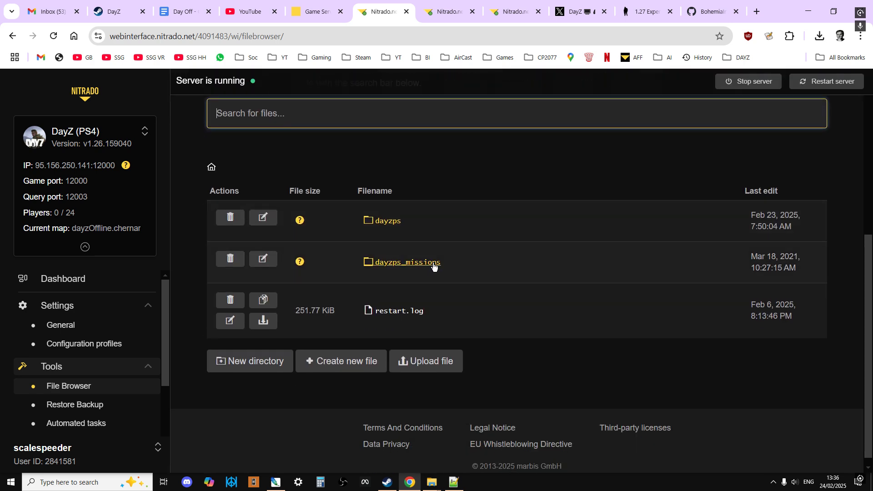
pyautogui.click(432, 263)
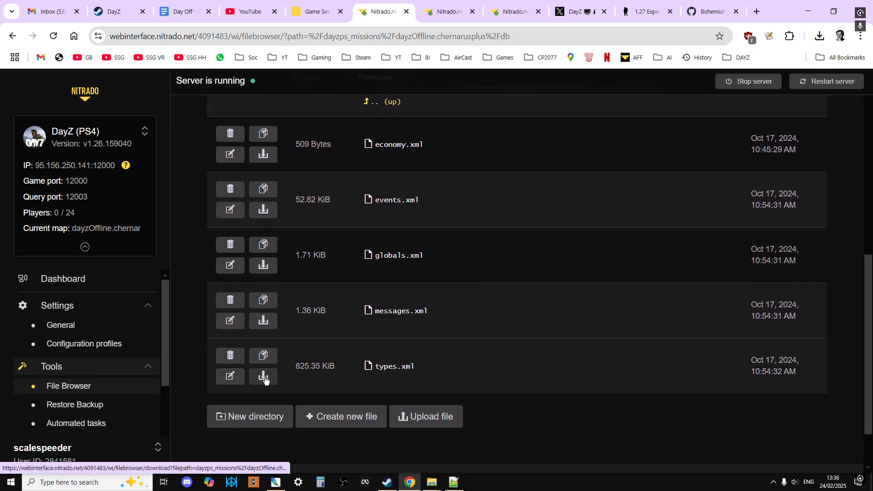
pyautogui.click(270, 379)
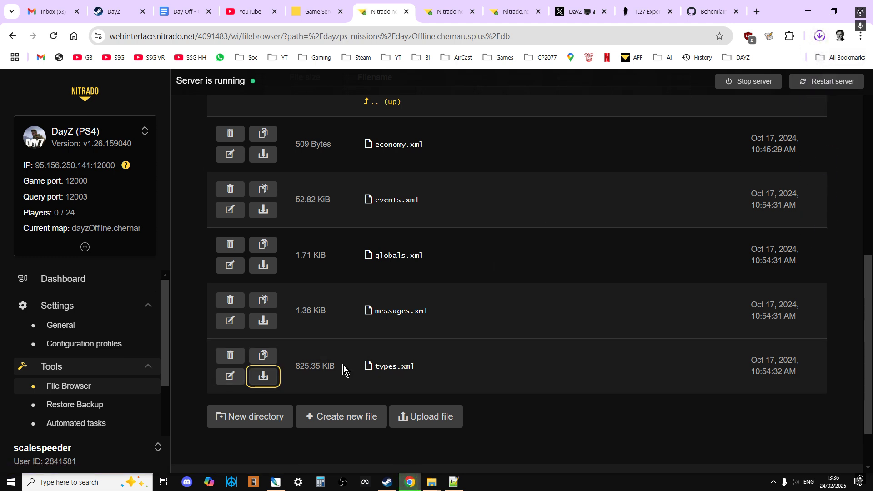
pyautogui.click(820, 41)
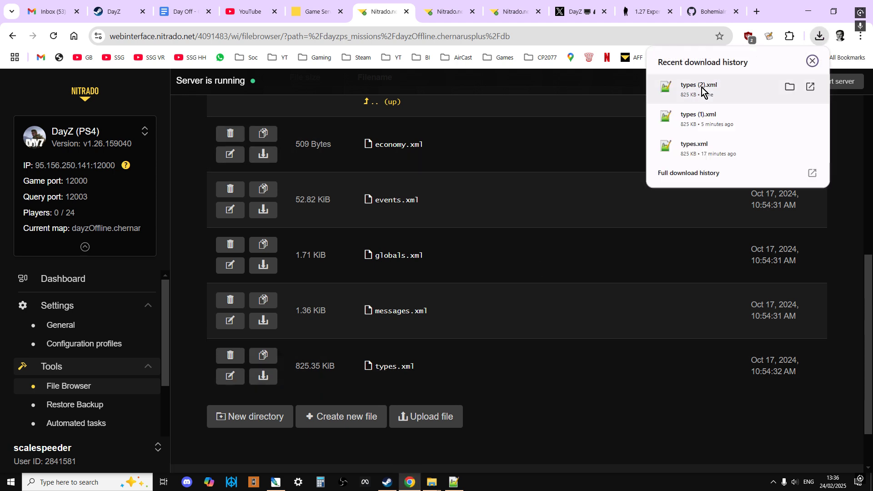
pyautogui.click(790, 87)
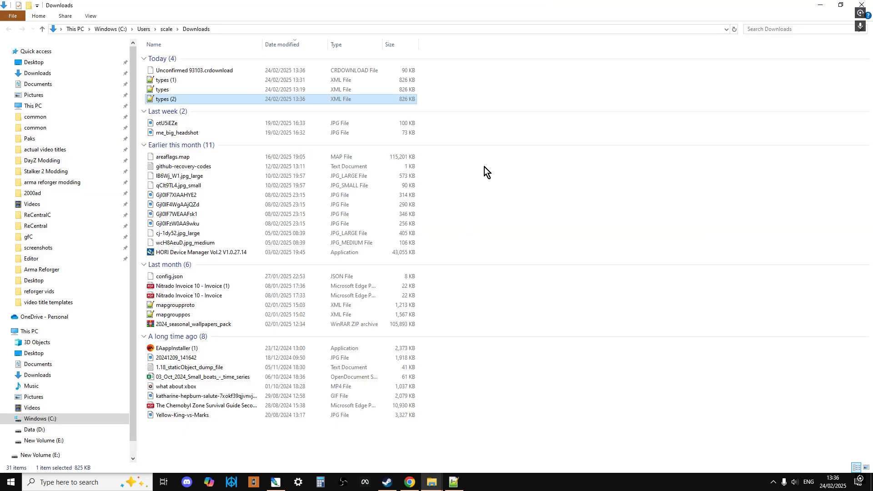
# Step: Open types (2).xml in Notepad++ and list all its 'svd' matches
pyautogui.rightClick(206, 97)
pyautogui.click(262, 134)
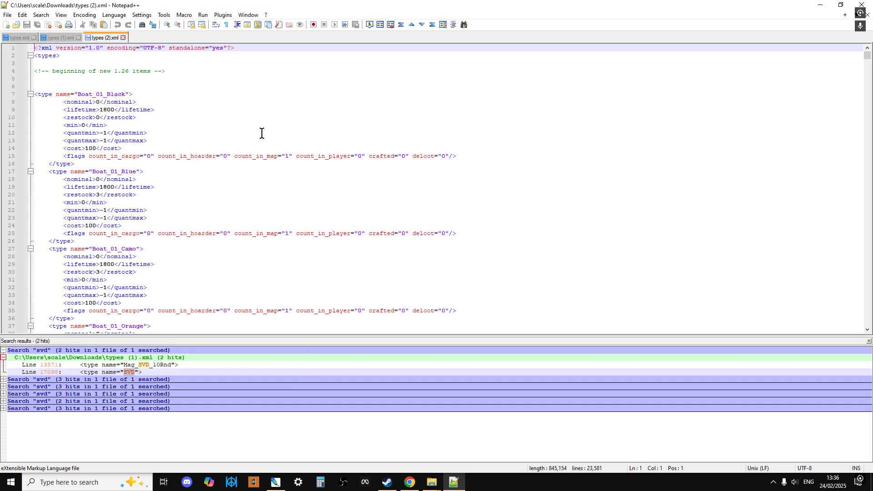
pyautogui.click(275, 193)
pyautogui.hotkey('ctrl', 'f')
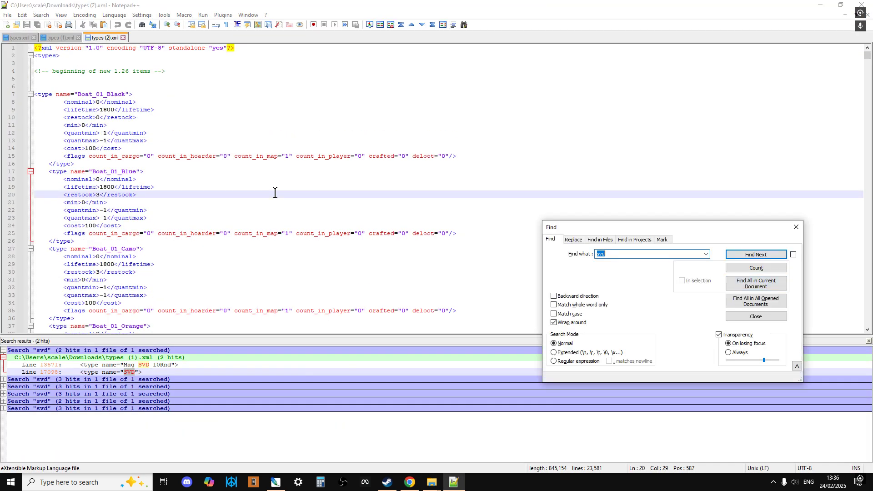
pyautogui.click(756, 283)
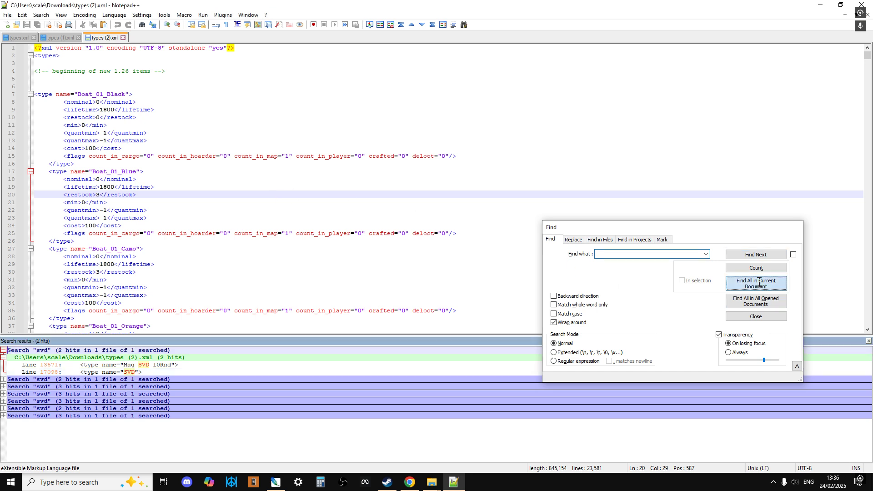
# Step: Search the 1.27 types.xml for 'svd', revealing SVD_Wooden, then return to the Nitrado file browser
pyautogui.click(20, 38)
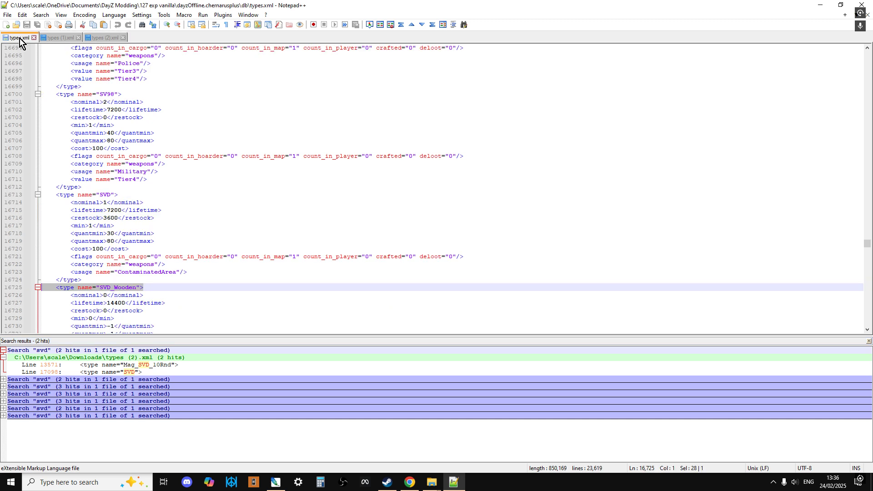
pyautogui.click(231, 191)
pyautogui.hotkey('ctrl', 'f')
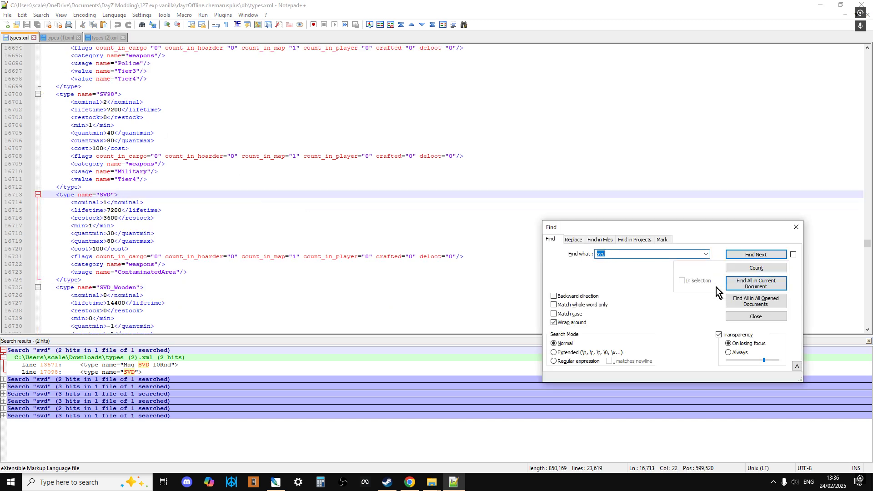
pyautogui.click(773, 283)
pyautogui.scroll(-3, 161, 292)
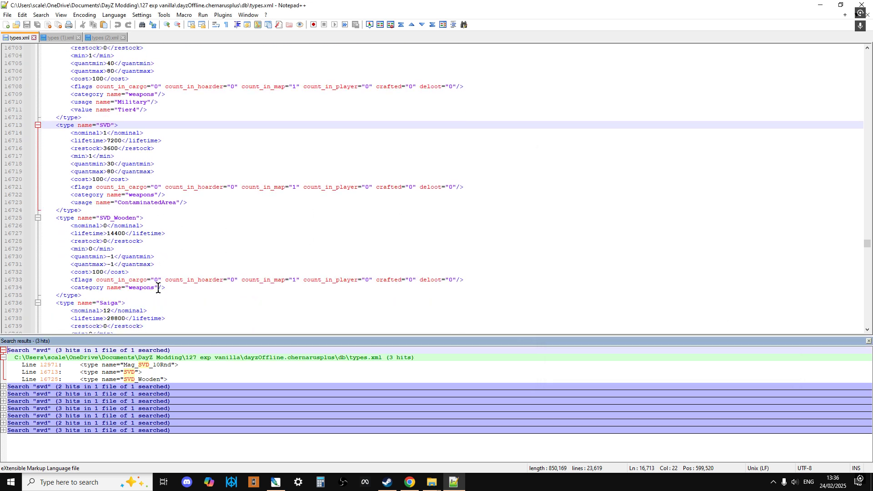
pyautogui.moveTo(53, 218); pyautogui.dragTo(169, 220)
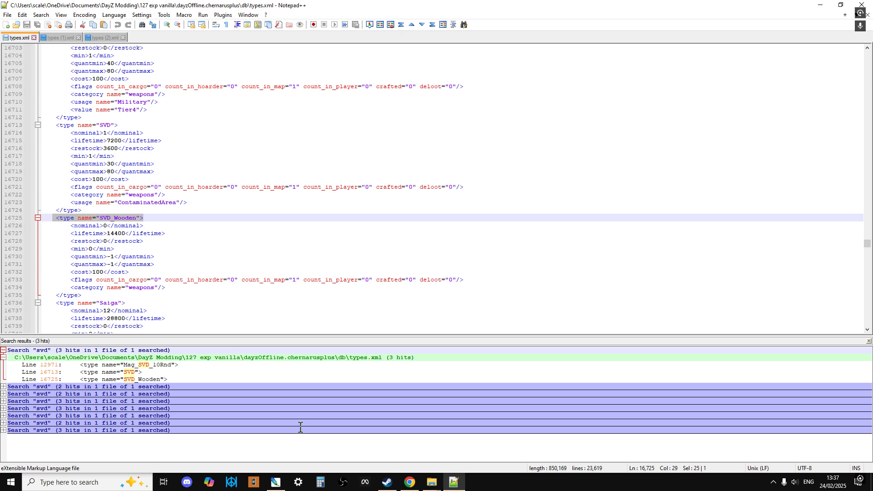
pyautogui.click(409, 482)
# Step: Scroll through the db folder listing in the Nitrado file browser
pyautogui.scroll(10, 458, 241)
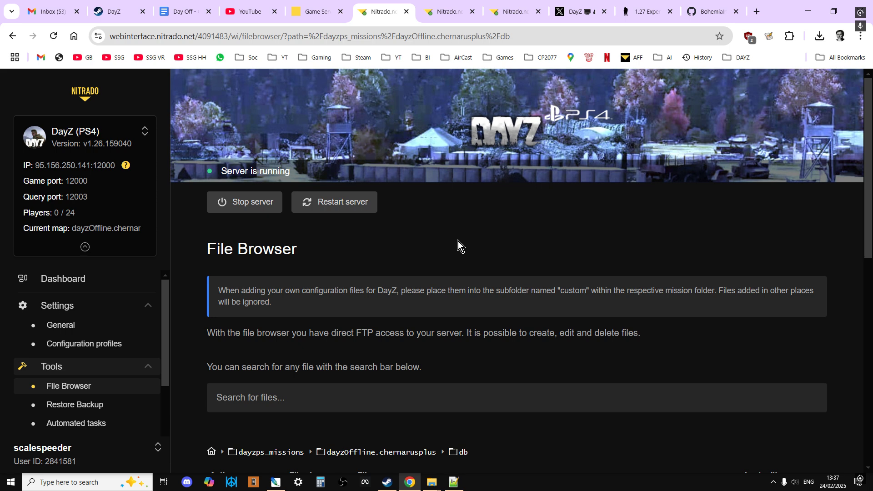
pyautogui.scroll(-4, 526, 280)
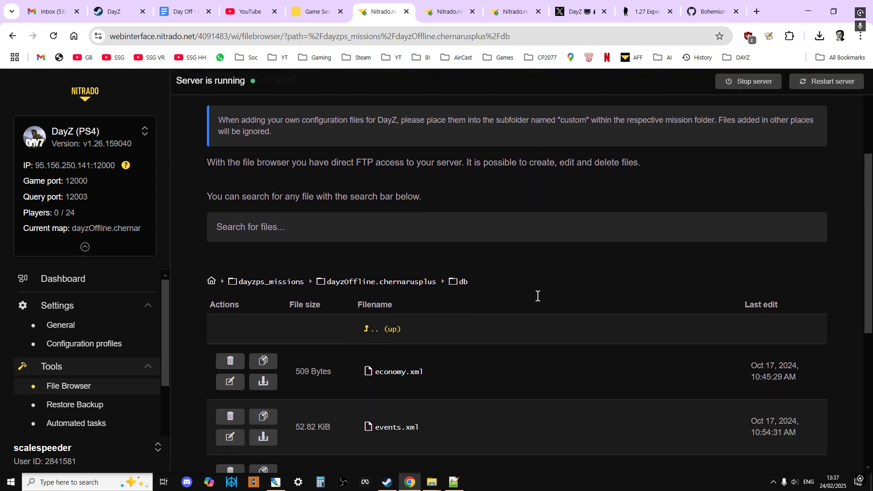
# Step: Switch to the game server services page and scroll to the DayZ (PC) chernarusplus server
pyautogui.click(314, 11)
pyautogui.scroll(-10, 621, 263)
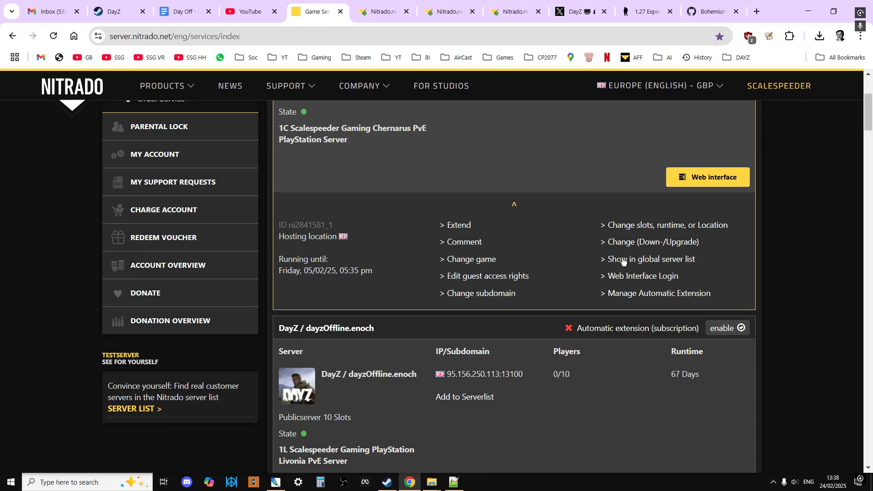
pyautogui.scroll(-8, 621, 264)
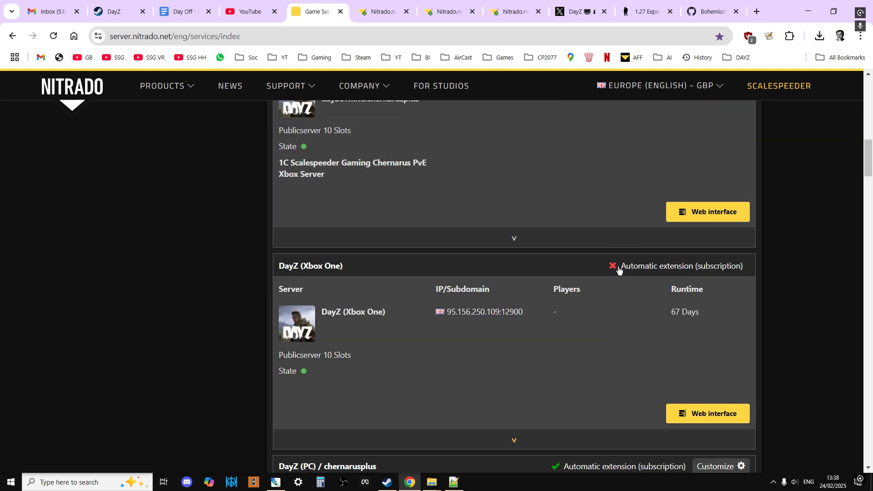
pyautogui.scroll(-5, 619, 270)
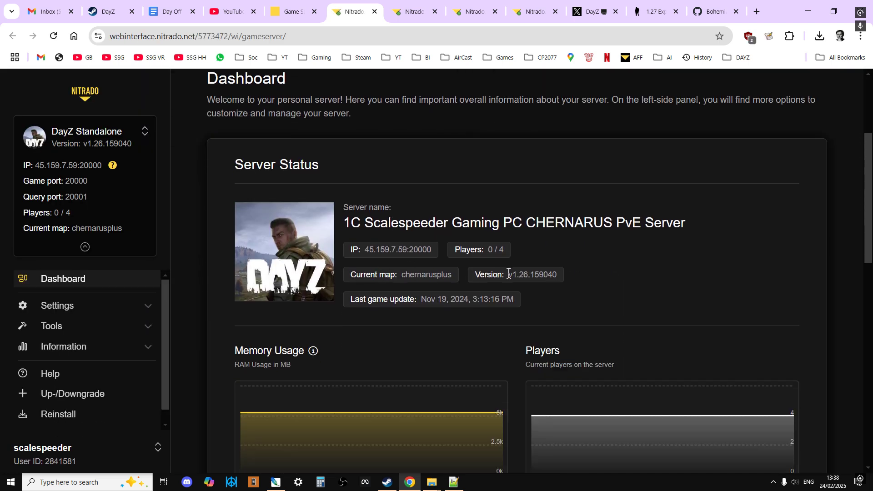
# Step: Check the PC server's version v1.26.159040, then open and review its General settings
pyautogui.moveTo(509, 273); pyautogui.dragTo(558, 275)
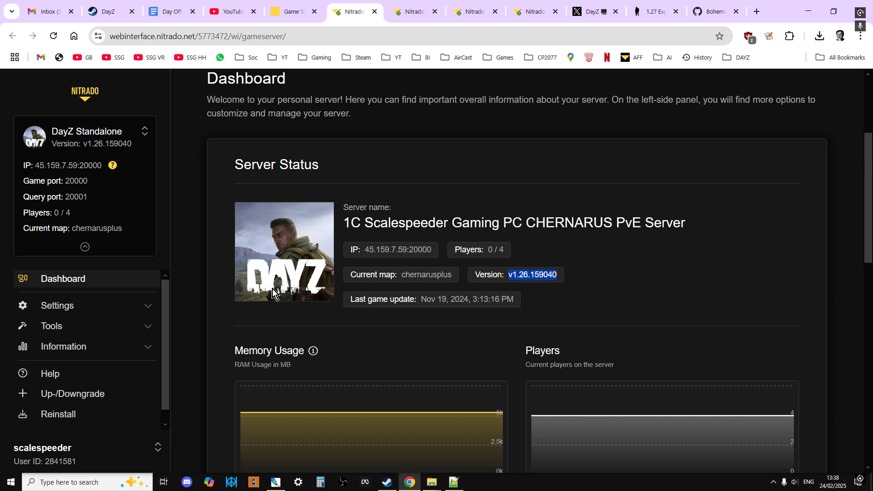
pyautogui.click(63, 306)
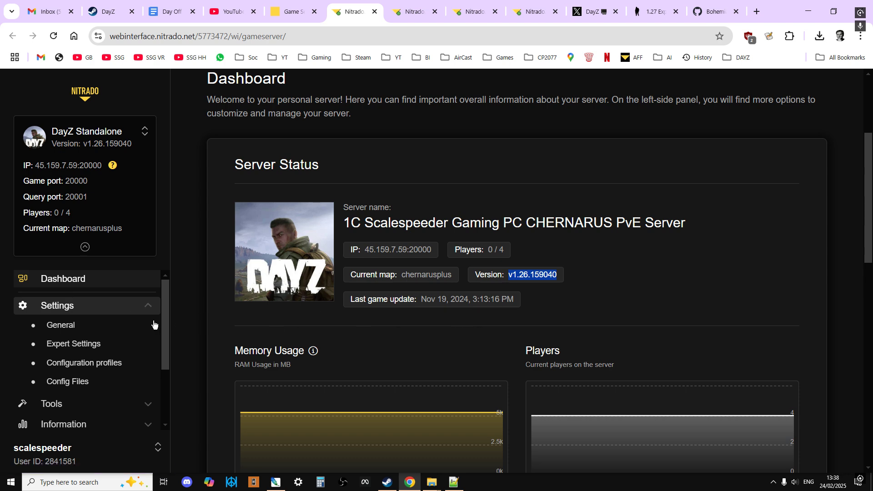
pyautogui.click(81, 326)
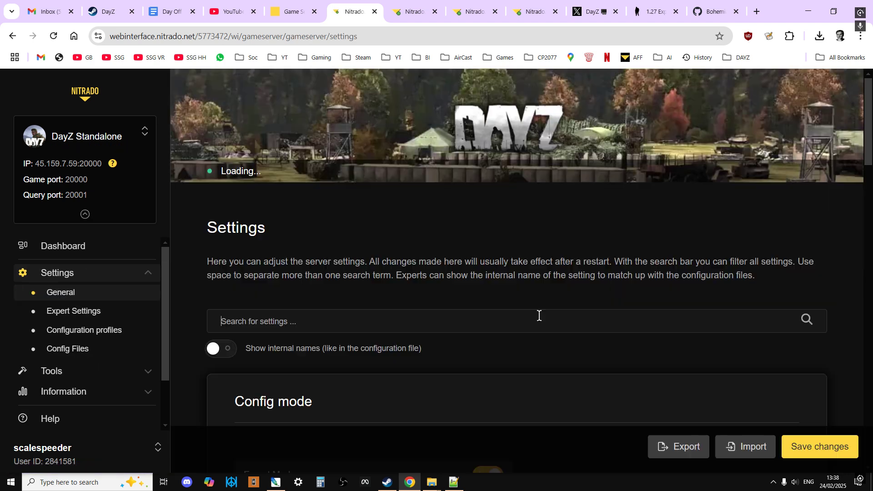
pyautogui.scroll(-5, 673, 293)
pyautogui.scroll(-7, 675, 291)
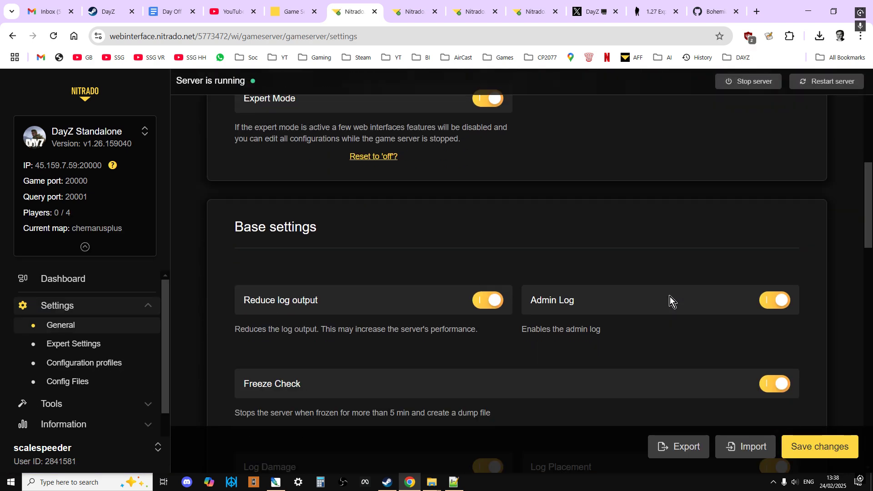
pyautogui.scroll(-5, 661, 351)
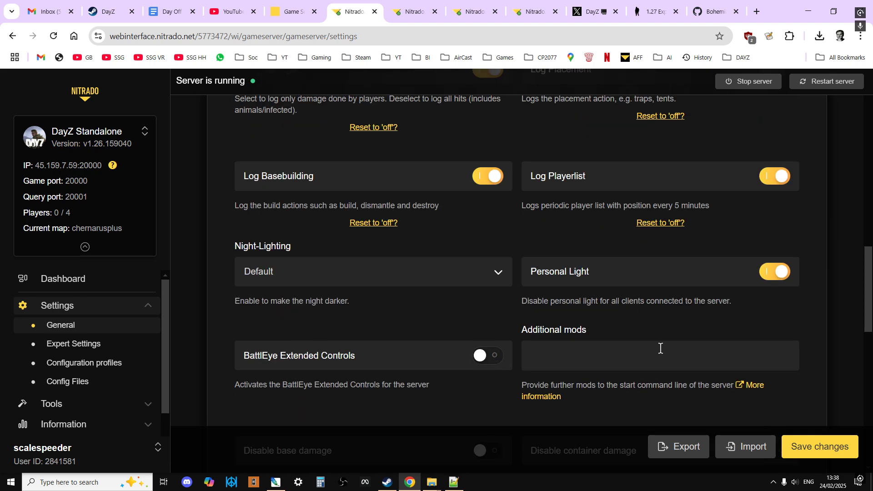
pyautogui.scroll(-4, 662, 349)
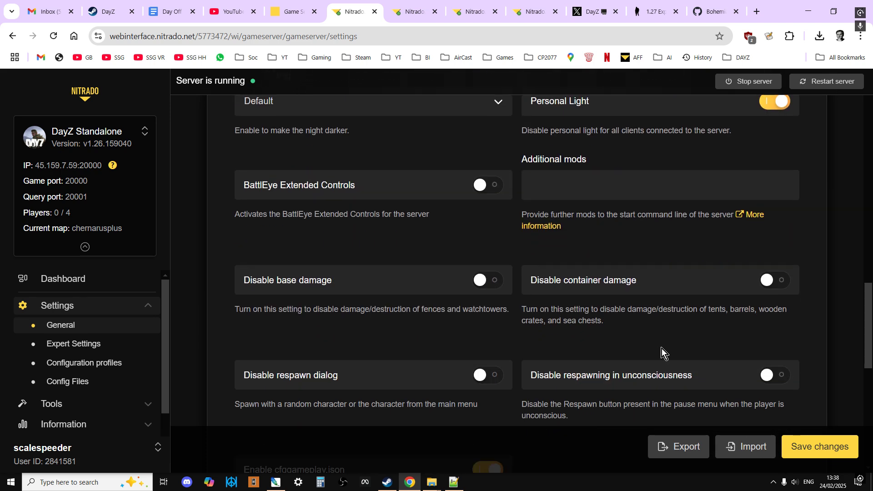
pyautogui.scroll(-3, 662, 348)
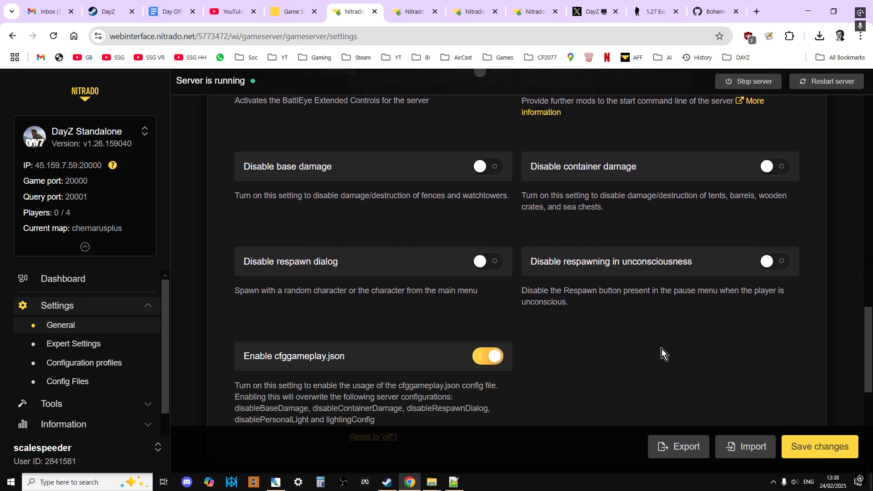
pyautogui.scroll(-3, 661, 353)
pyautogui.scroll(-1, 662, 354)
pyautogui.scroll(17, 661, 354)
pyautogui.scroll(5, 662, 354)
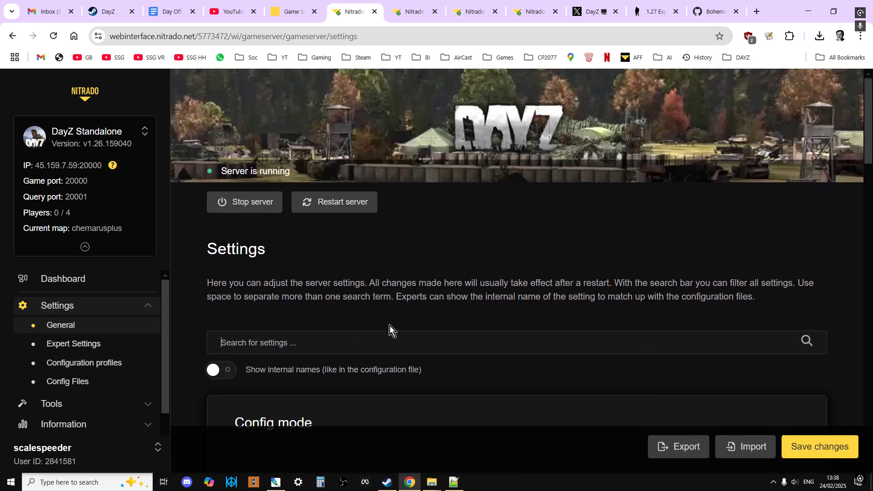
pyautogui.scroll(-2, 128, 353)
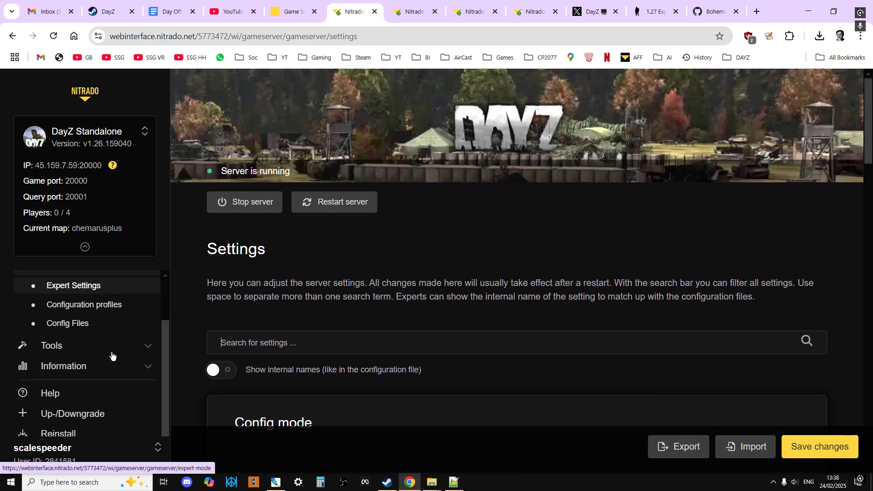
# Step: Open the PC server's File Browser and enter the dayzstandalone folder
pyautogui.click(97, 349)
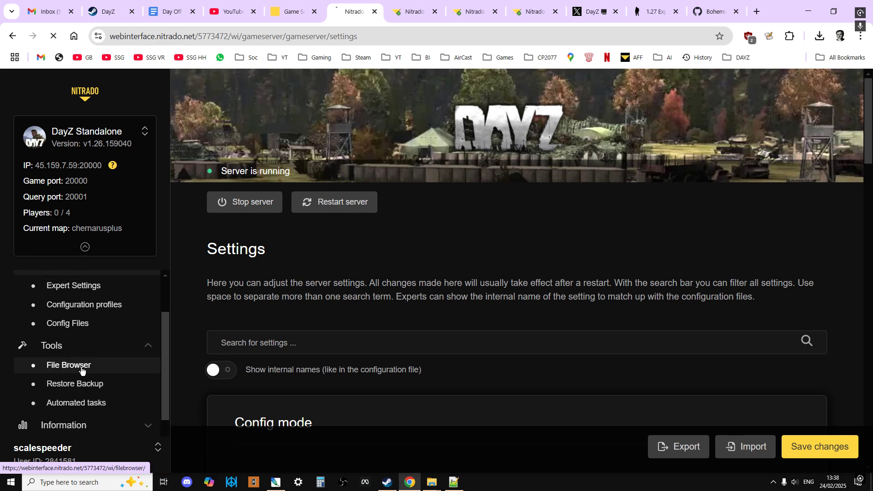
pyautogui.click(88, 365)
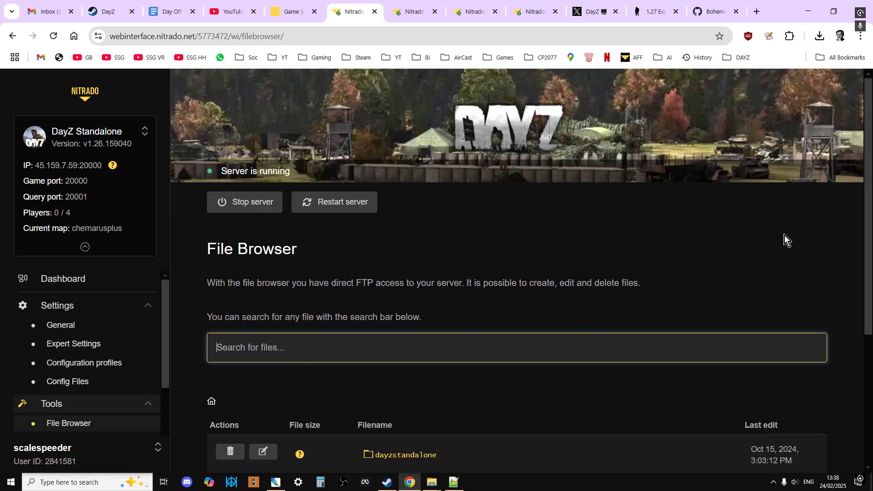
pyautogui.scroll(-4, 871, 200)
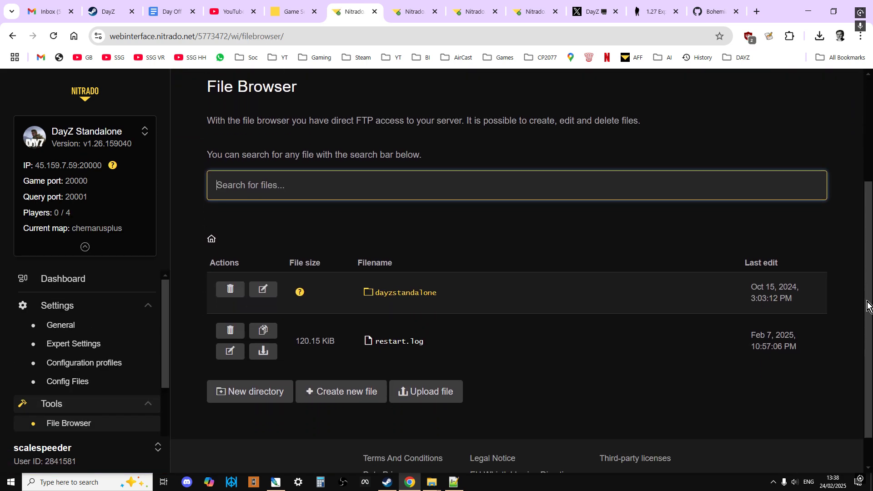
pyautogui.click(405, 291)
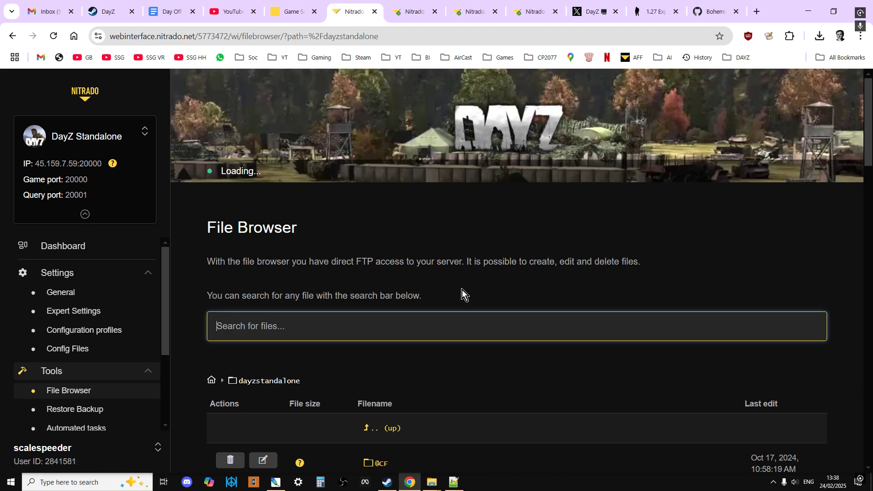
pyautogui.scroll(-11, 462, 293)
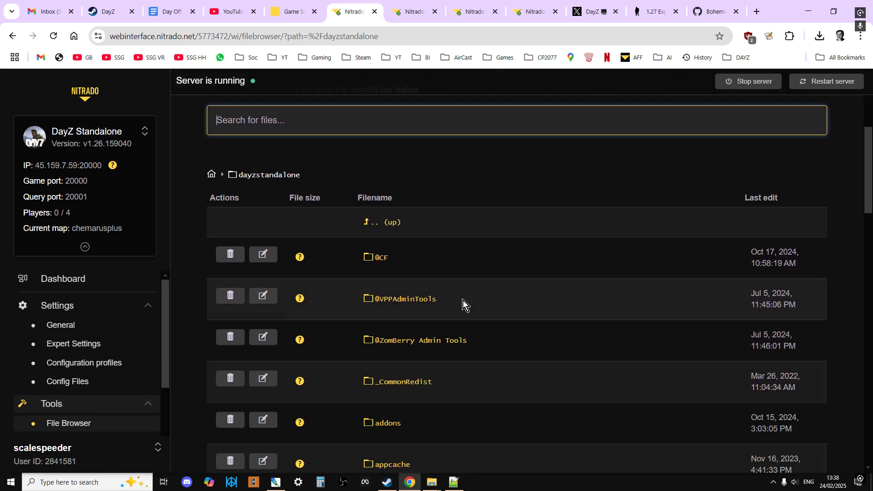
pyautogui.scroll(-3, 455, 298)
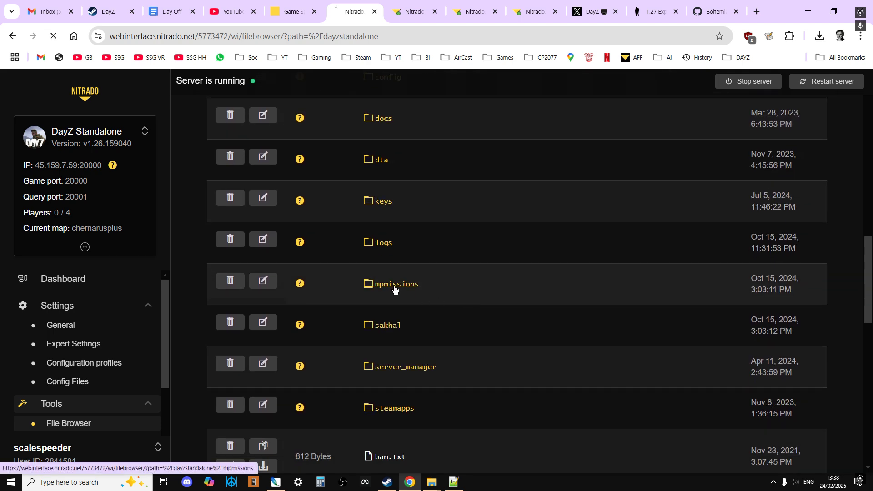
# Step: Open the PC server's mpmissions folder, then switch to the DayZ-Central-Economy repository
pyautogui.click(426, 288)
pyautogui.click(660, 15)
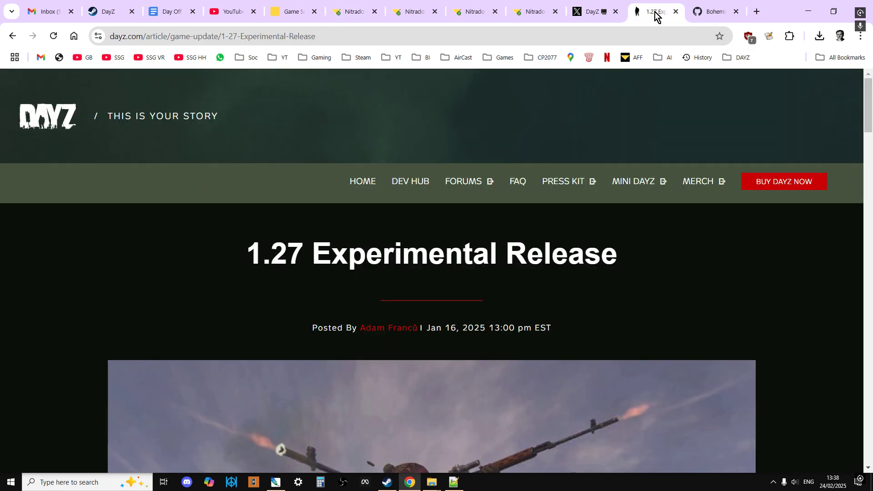
pyautogui.click(721, 17)
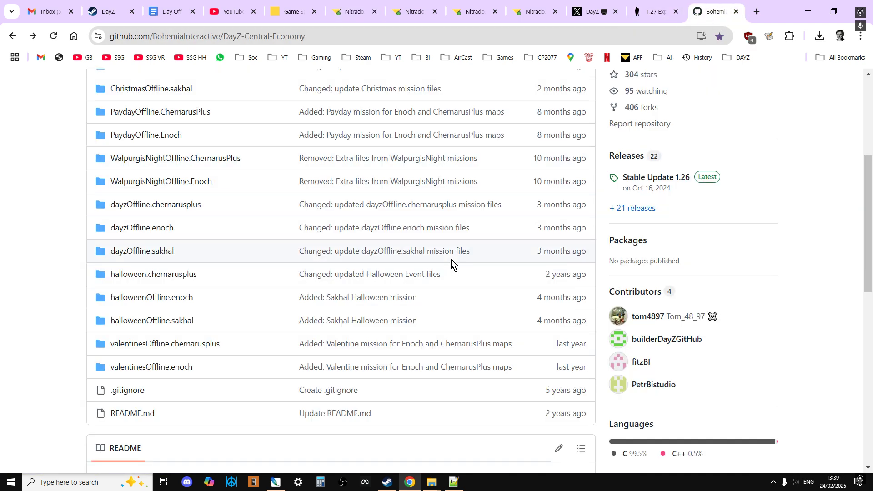
# Step: Browse the repository's dayzOffline mission folders and check the Code download options
pyautogui.scroll(5, 451, 260)
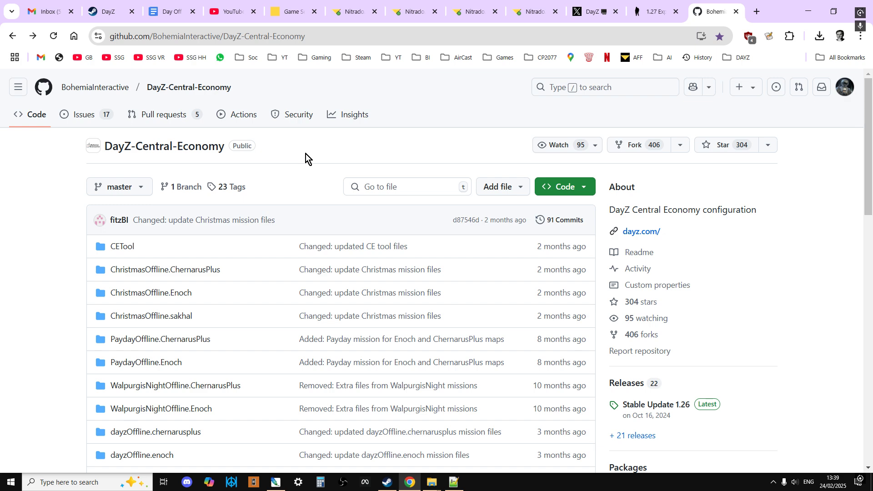
pyautogui.scroll(-4, 279, 205)
pyautogui.scroll(-1, 289, 228)
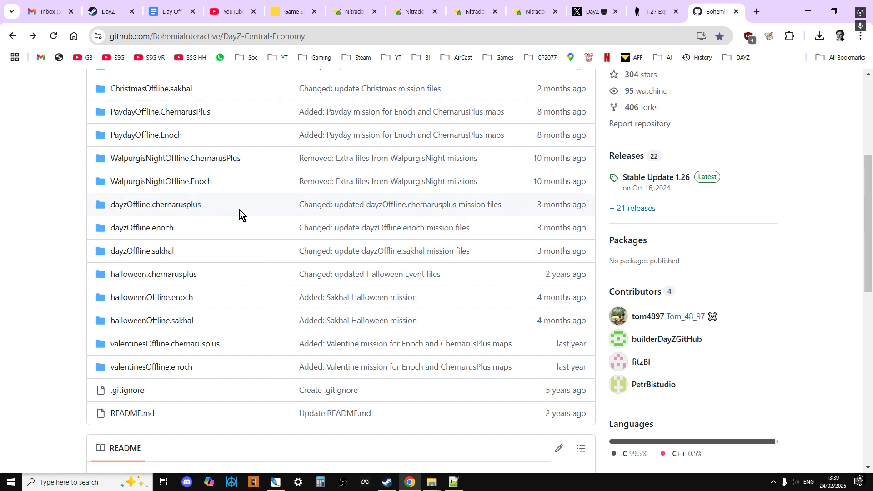
pyautogui.scroll(5, 240, 210)
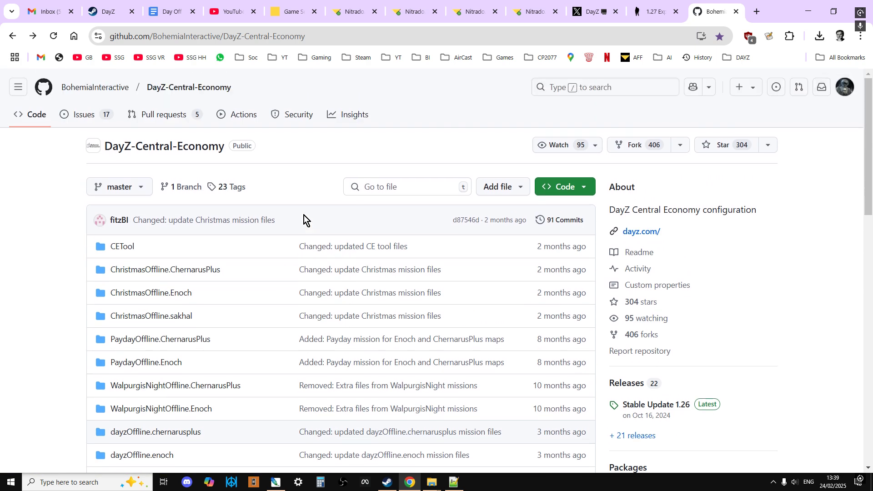
pyautogui.scroll(-1, 303, 214)
pyautogui.click(565, 131)
pyautogui.click(68, 251)
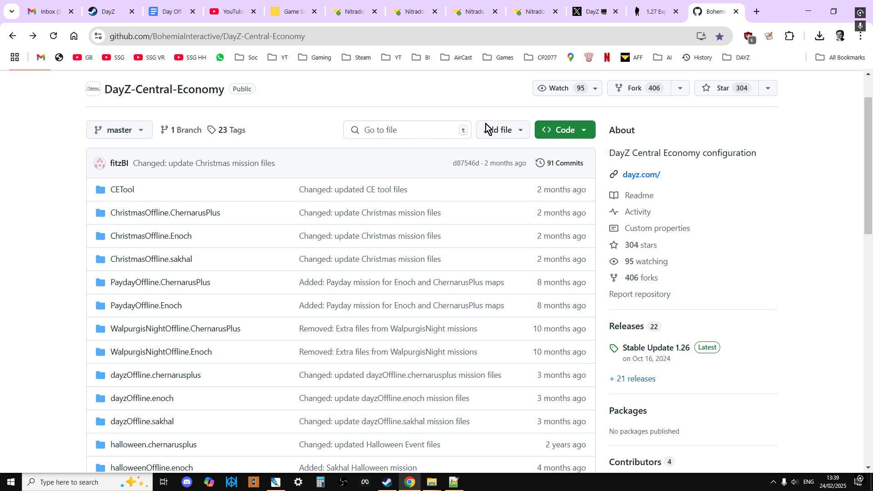
# Step: Show the PS4 server's dayzOffline.chernarusplus/db folder and scroll through its XML files
pyautogui.click(531, 12)
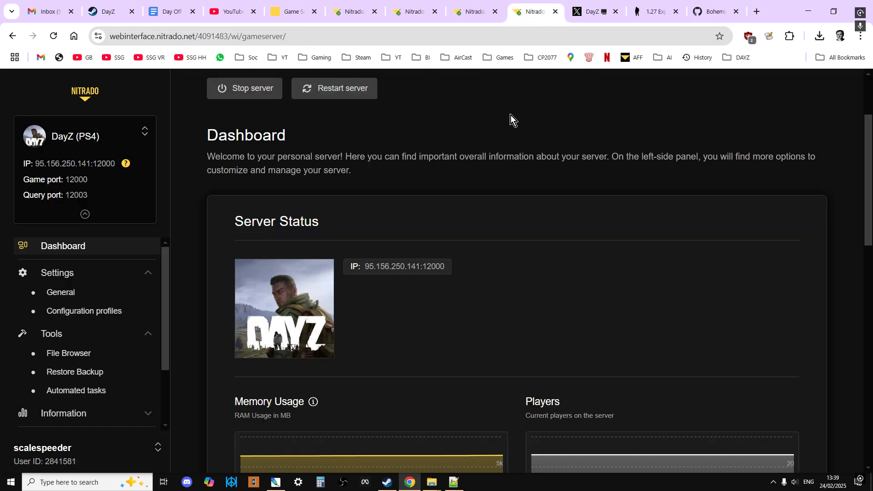
pyautogui.click(473, 11)
pyautogui.click(418, 12)
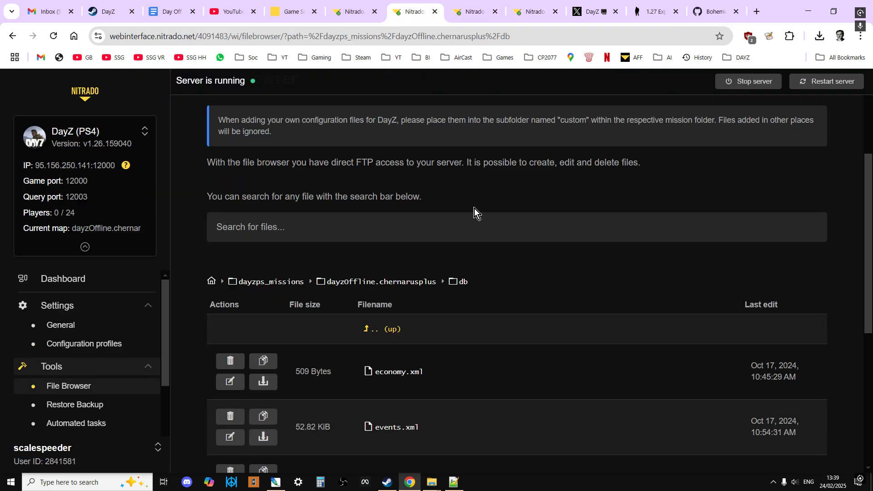
pyautogui.scroll(-2, 475, 213)
pyautogui.scroll(-5, 383, 260)
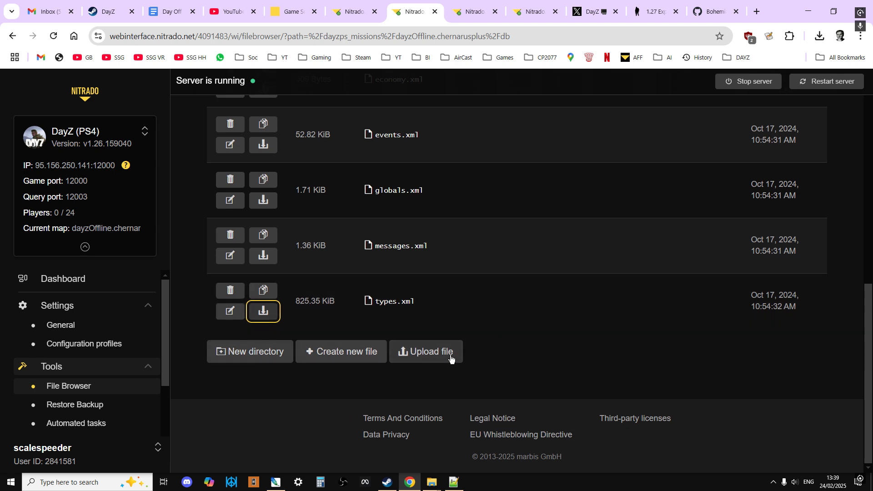
pyautogui.scroll(1, 471, 351)
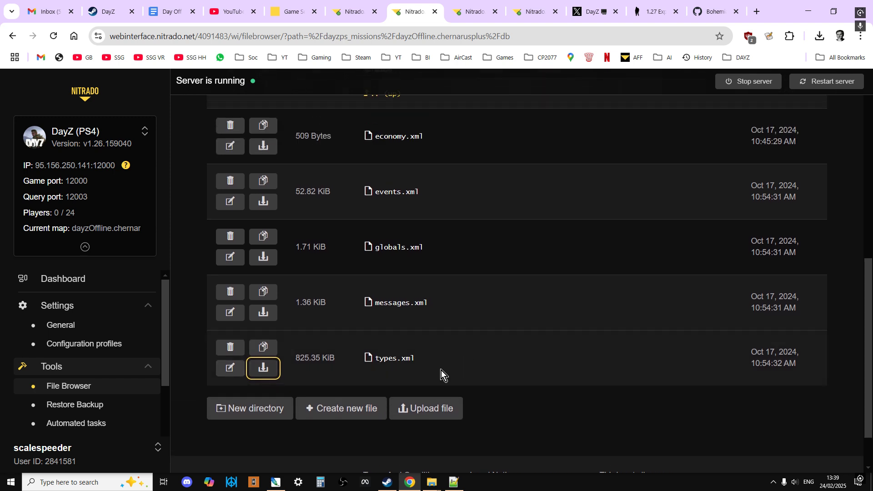
pyautogui.scroll(4, 442, 370)
pyautogui.scroll(-5, 484, 315)
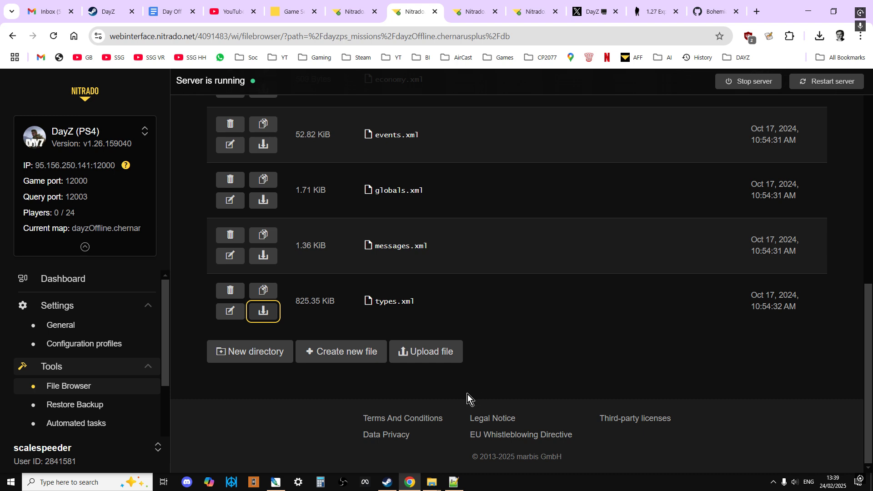
# Step: Bring Steam's DayZ Experimental Server library page to the front
pyautogui.click(387, 481)
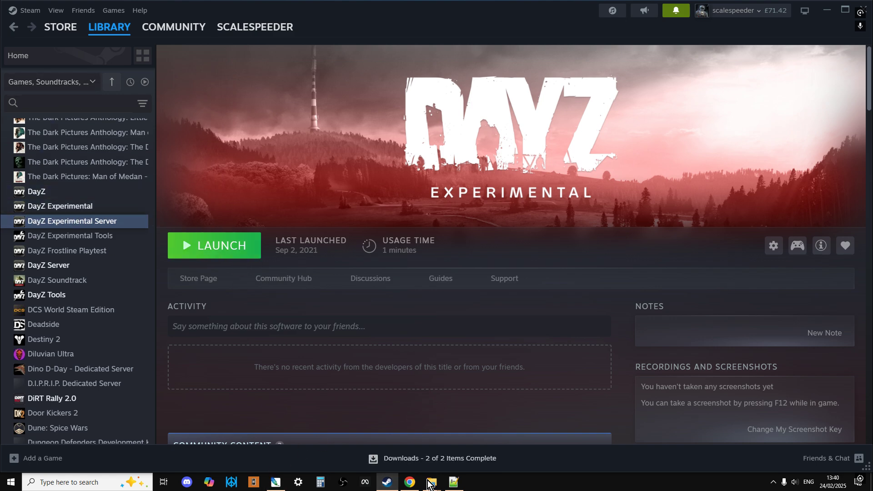
# Step: From the 127 1C window, go to common > DayZ Server Exp > mpmissions > dayzOffline.chernarusplus
pyautogui.moveTo(432, 487)
pyautogui.click(423, 439)
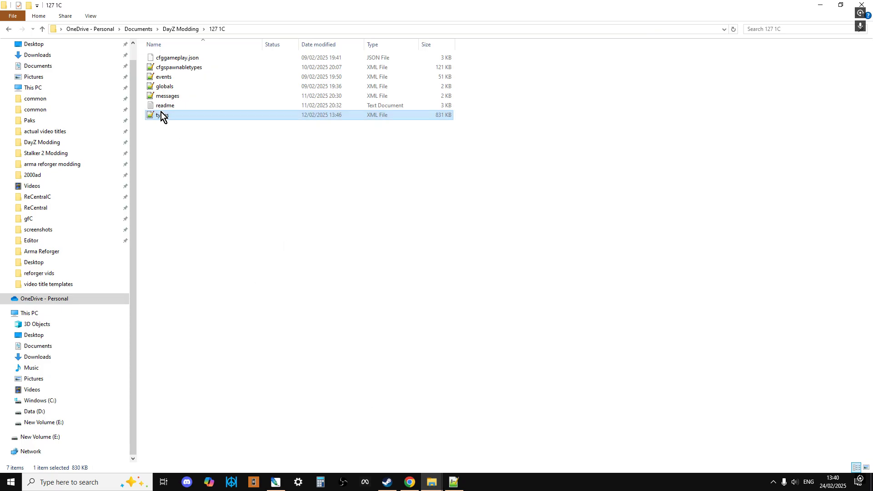
pyautogui.click(54, 99)
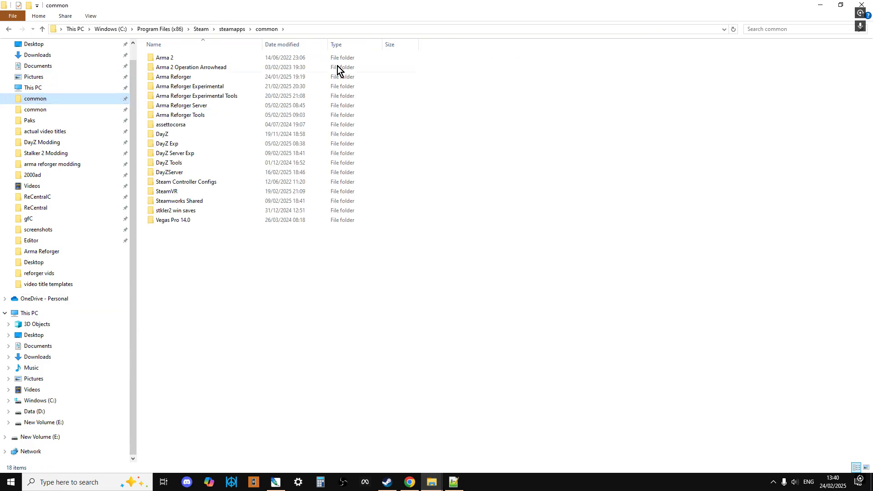
pyautogui.click(363, 30)
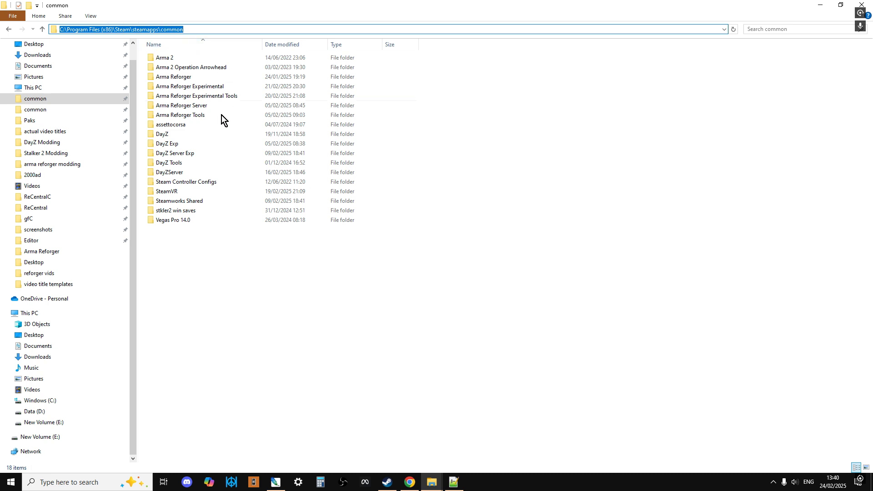
pyautogui.doubleClick(185, 155)
pyautogui.doubleClick(180, 242)
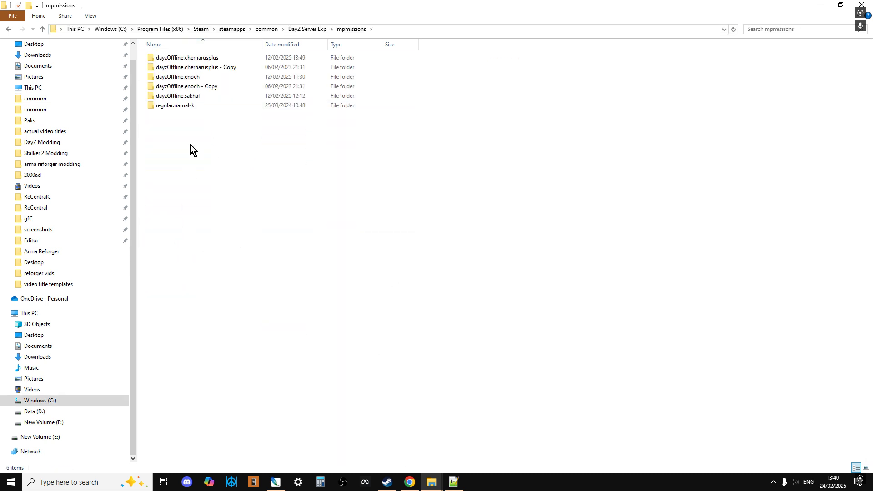
pyautogui.doubleClick(189, 59)
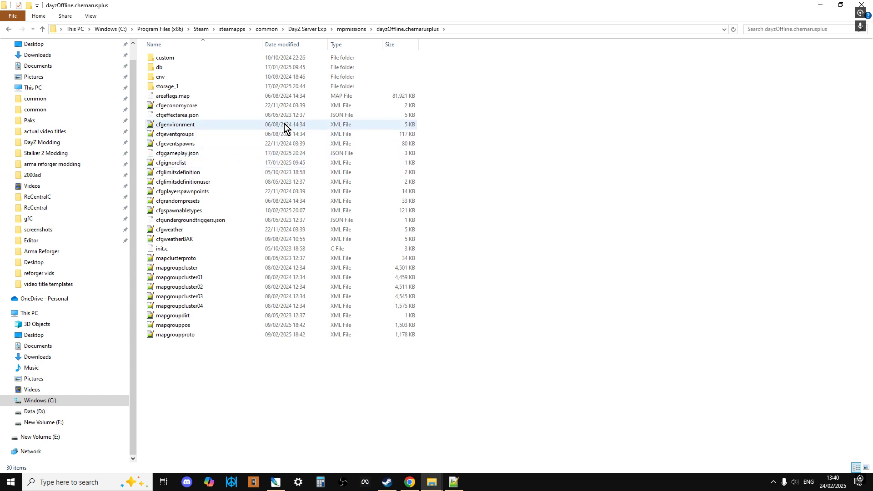
pyautogui.click(184, 70)
pyautogui.doubleClick(184, 70)
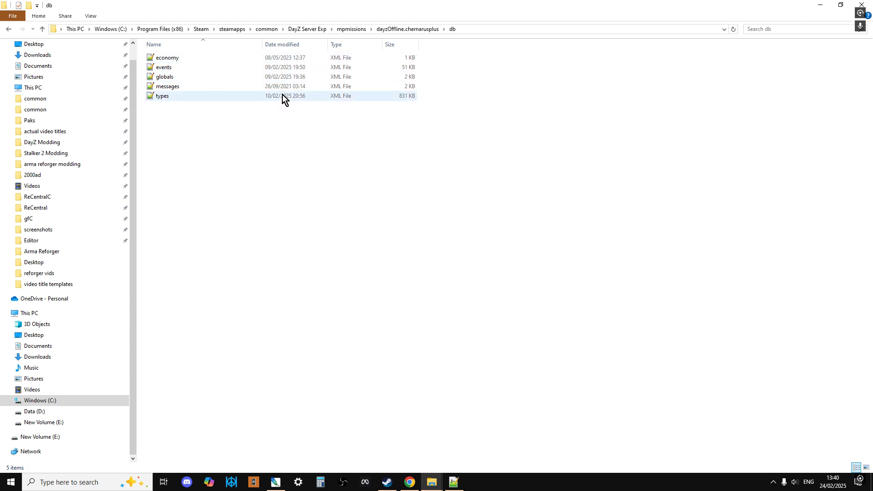
pyautogui.click(285, 70)
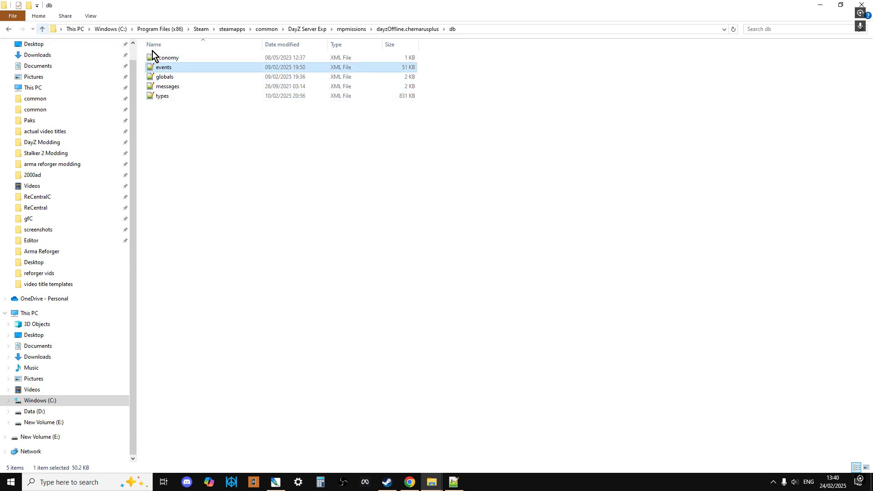
pyautogui.click(42, 30)
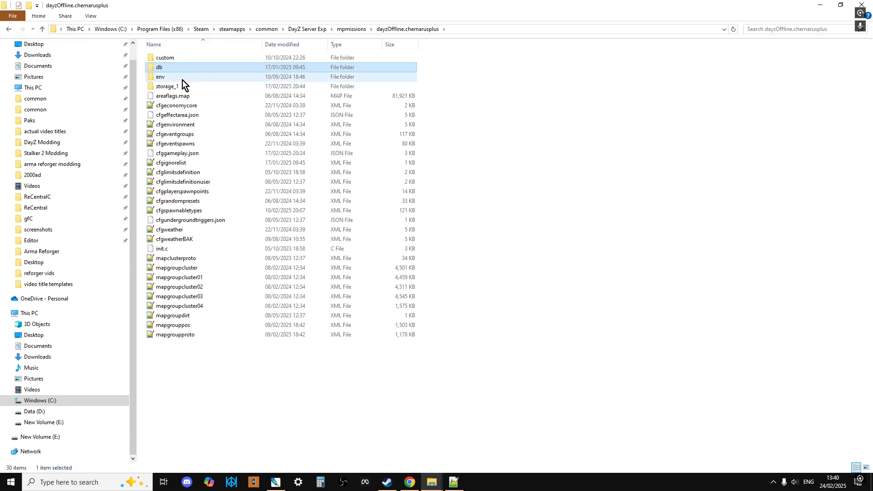
pyautogui.doubleClick(184, 77)
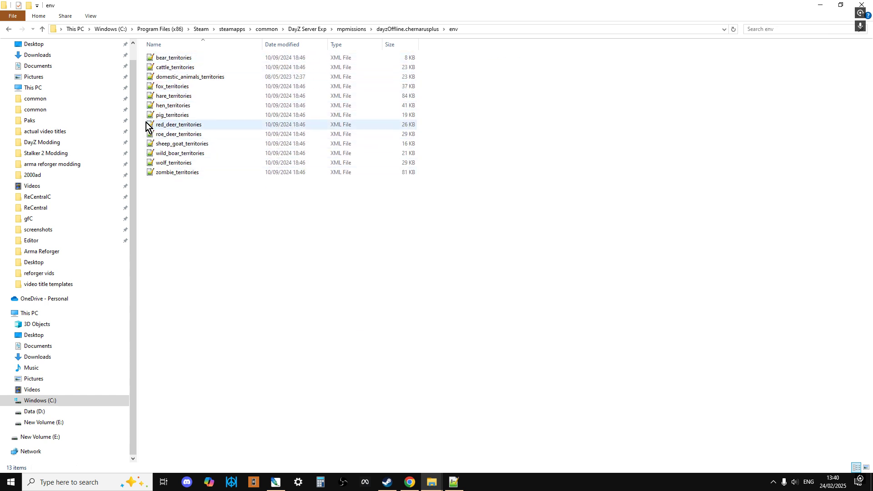
pyautogui.click(43, 29)
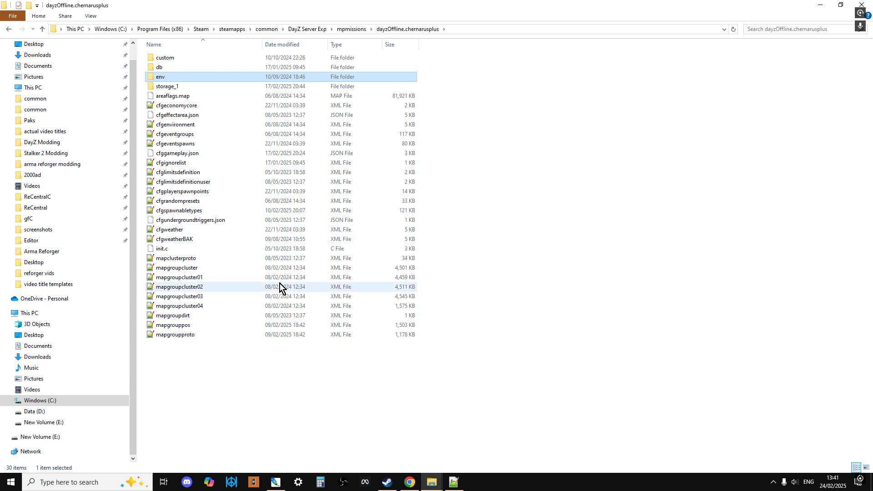
# Step: Return to Chrome and read the DayZ 1.27 Experimental Release article
pyautogui.click(410, 481)
pyautogui.scroll(7, 444, 282)
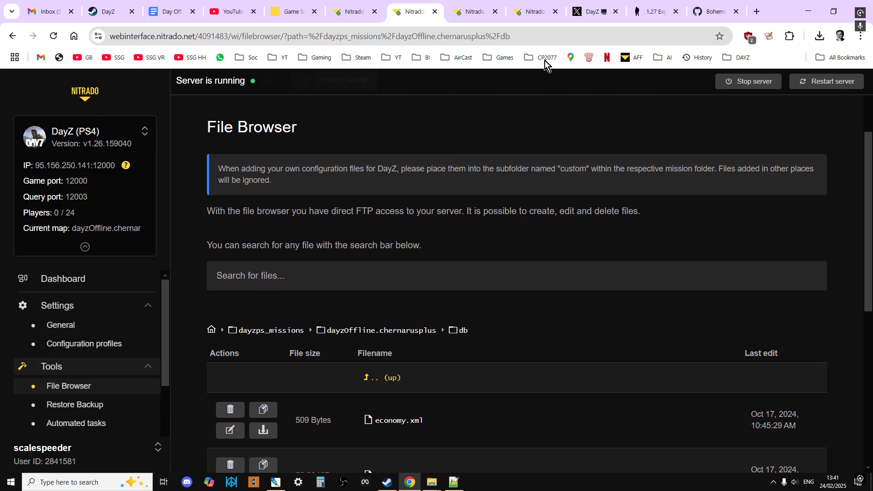
pyautogui.click(590, 10)
pyautogui.click(648, 14)
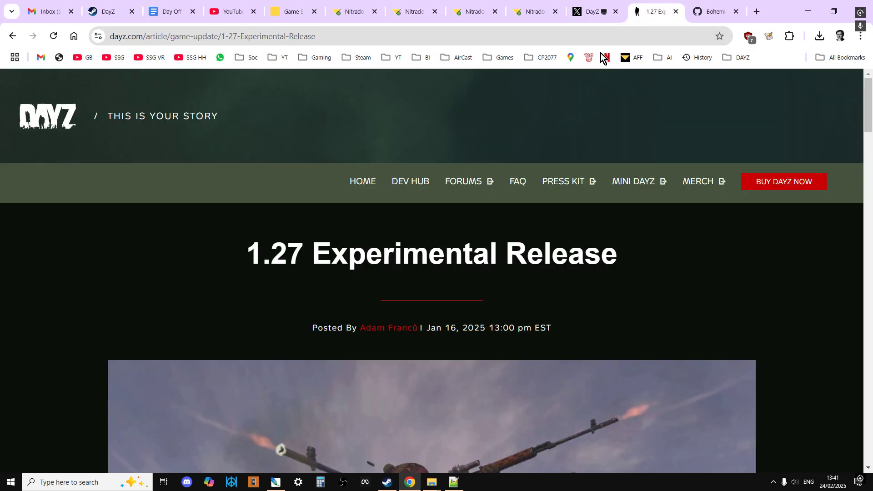
pyautogui.scroll(-2, 509, 285)
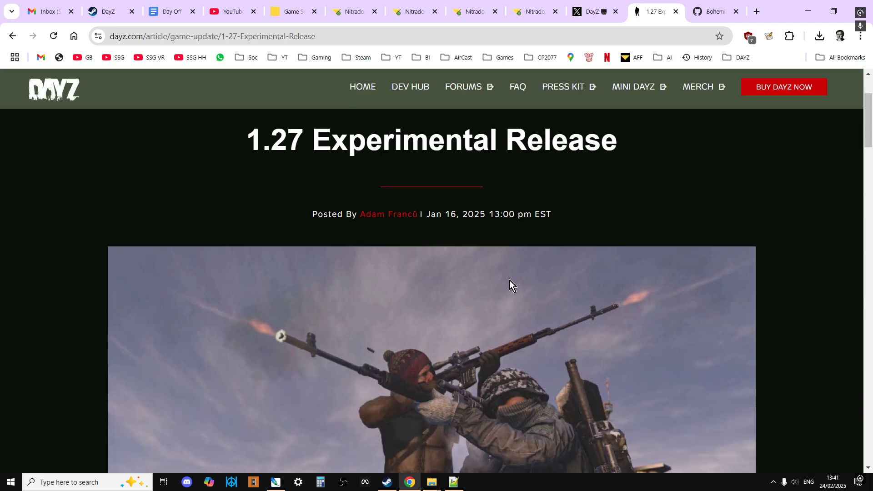